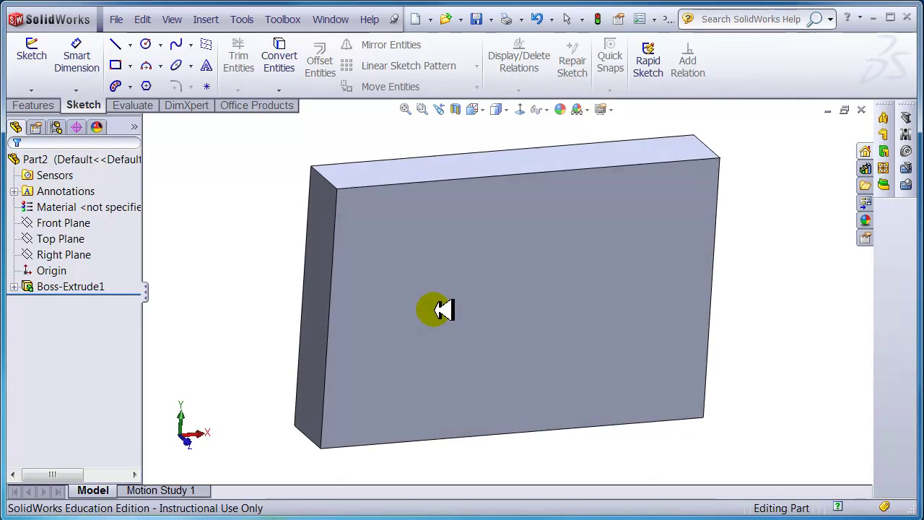
- Start a sketch on the block's large front face with the view oriented normal to it
left_click(439, 303)
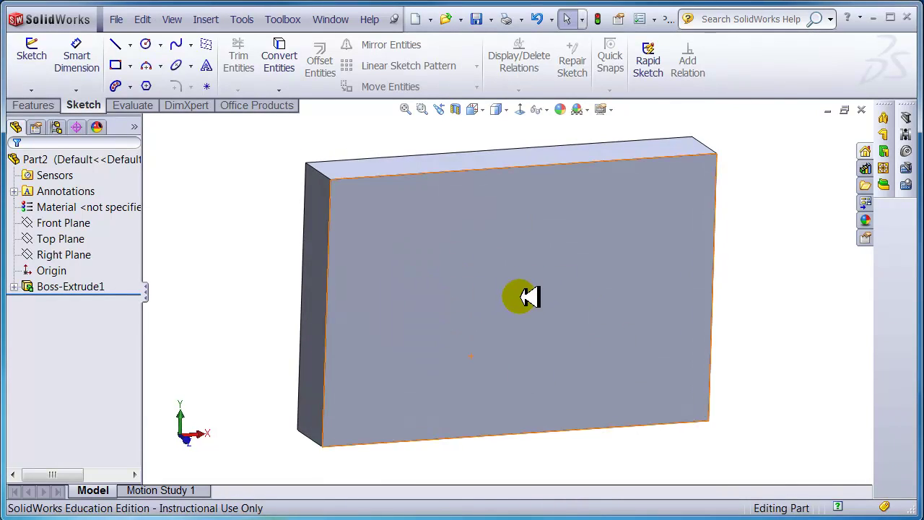
double_click(464, 276)
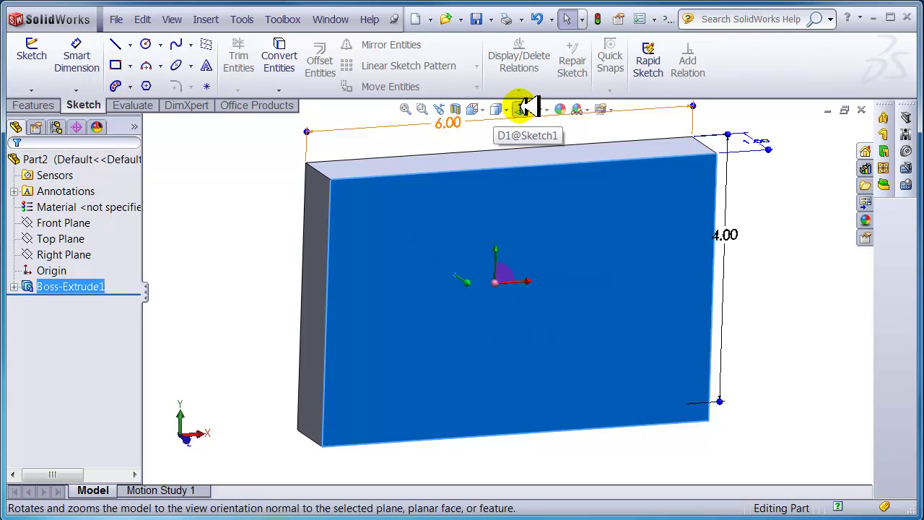
left_click(477, 109)
left_click(546, 163)
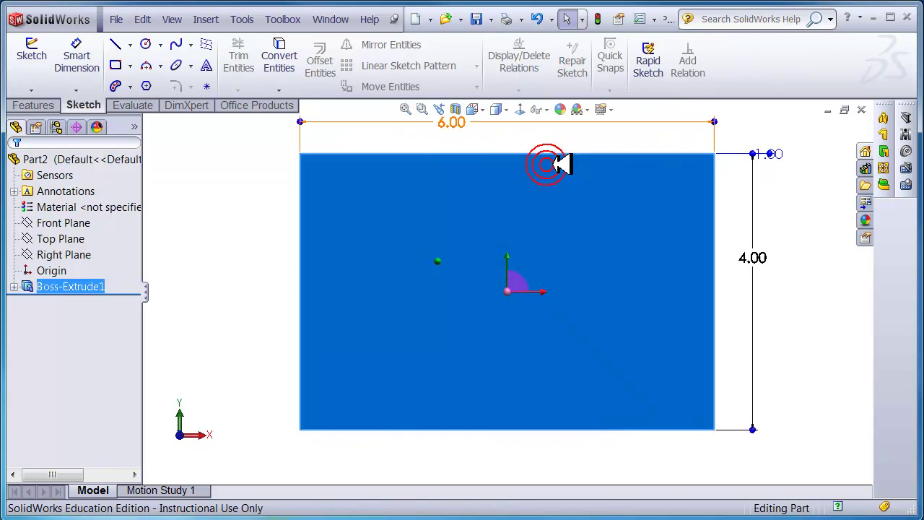
left_click(53, 100)
left_click(81, 101)
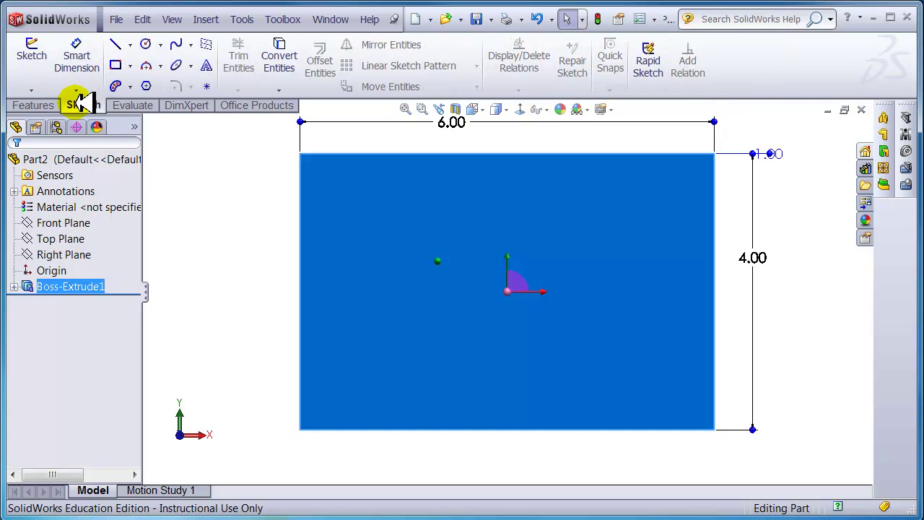
left_click(32, 52)
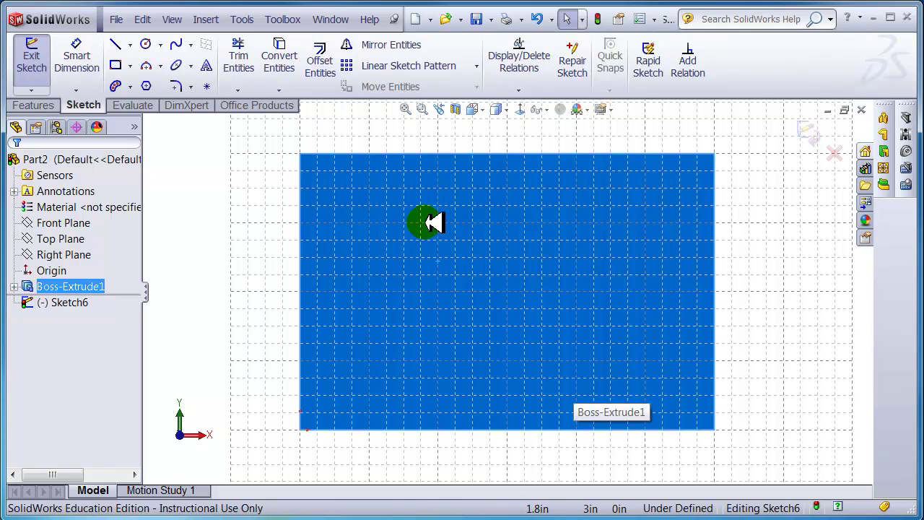
left_click(130, 44)
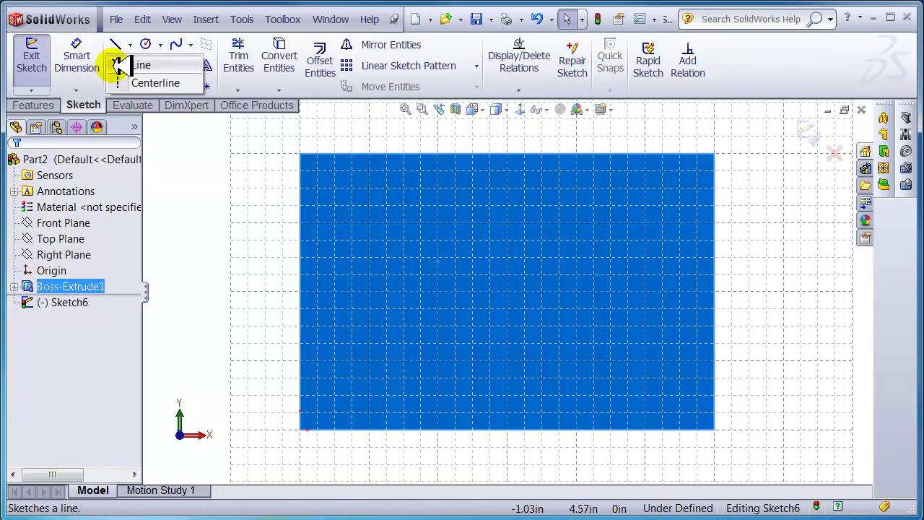
left_click(180, 152)
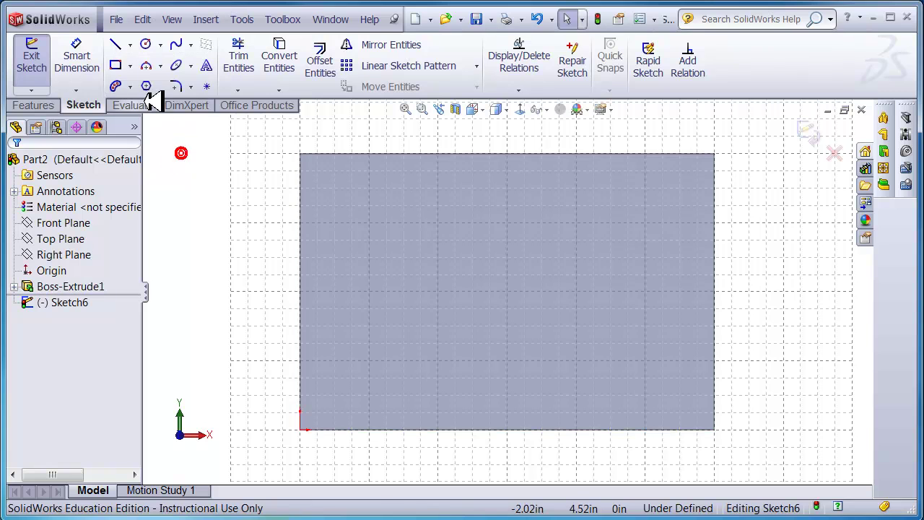
left_click(130, 65)
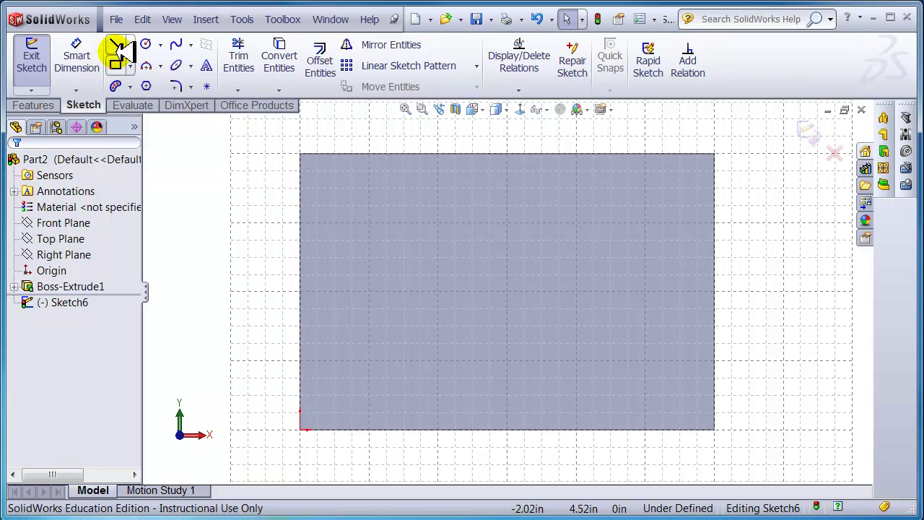
left_click(159, 45)
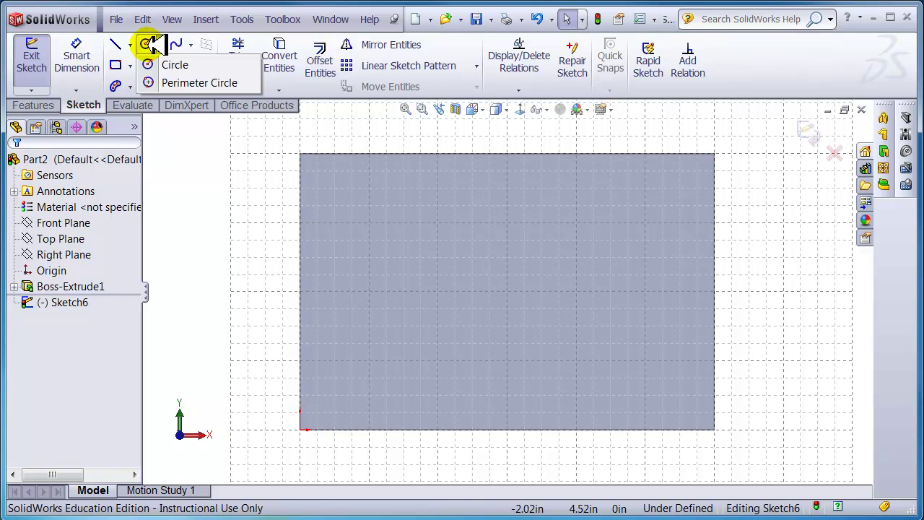
left_click(191, 87)
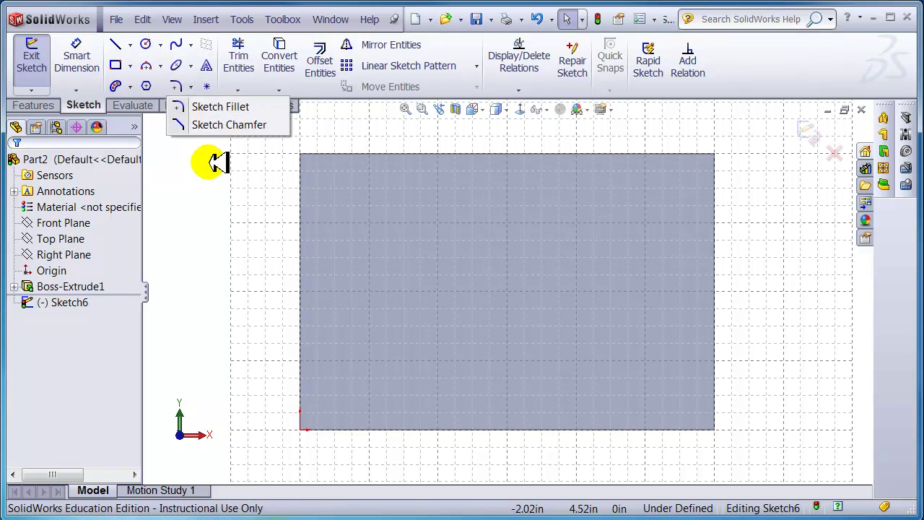
left_click(237, 91)
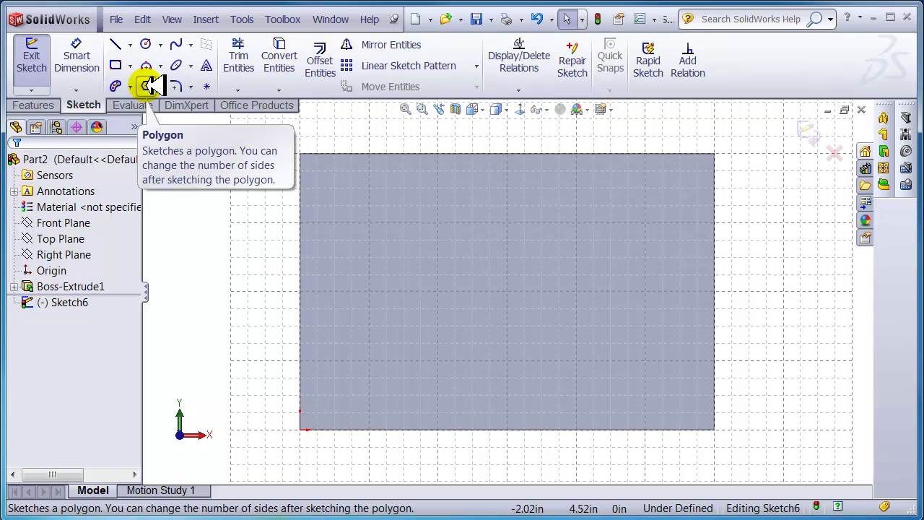
left_click(147, 45)
left_click(130, 65)
left_click(130, 45)
- Sketch a circle about 1.55 in in diameter in the left half of the front face
left_click(147, 44)
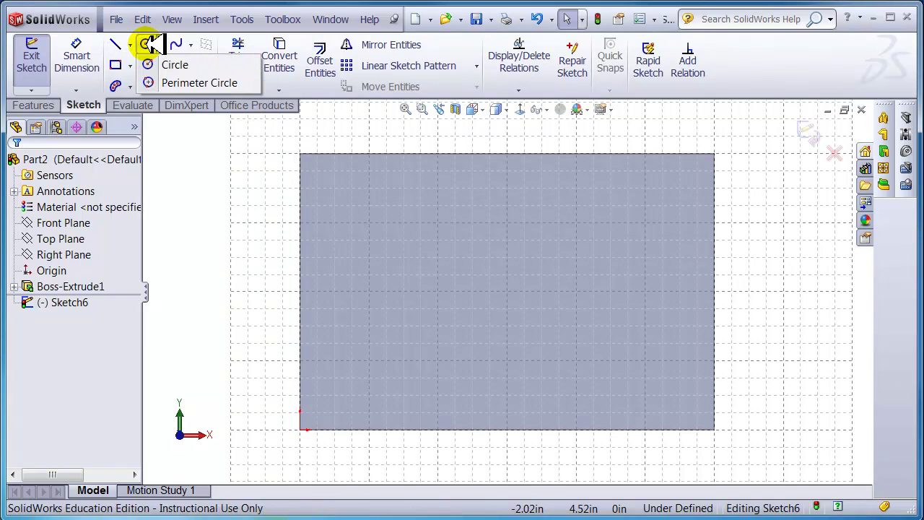
left_click(148, 45)
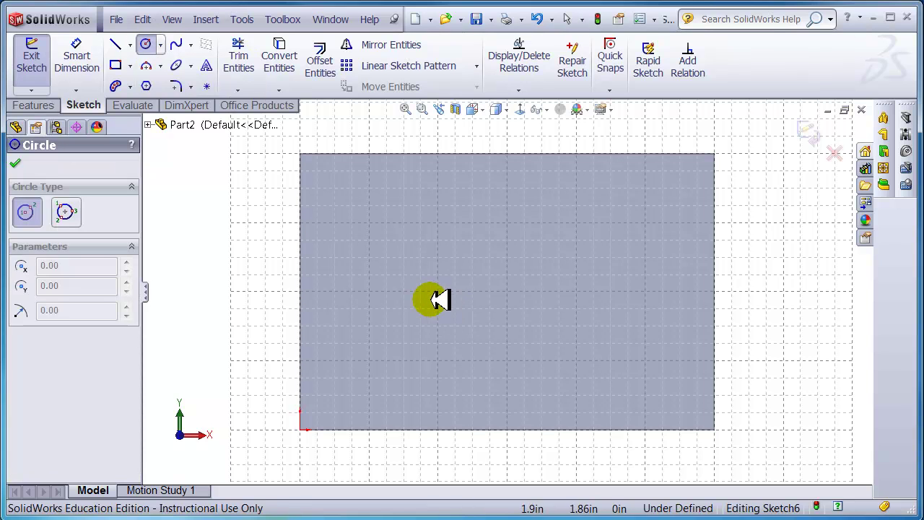
left_click(407, 289)
left_click_drag(444, 245, 438, 242)
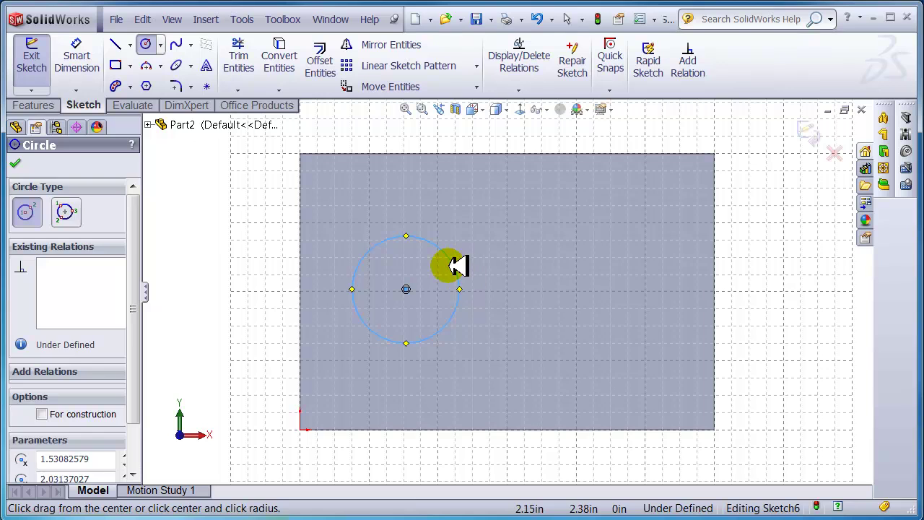
key("Escape")
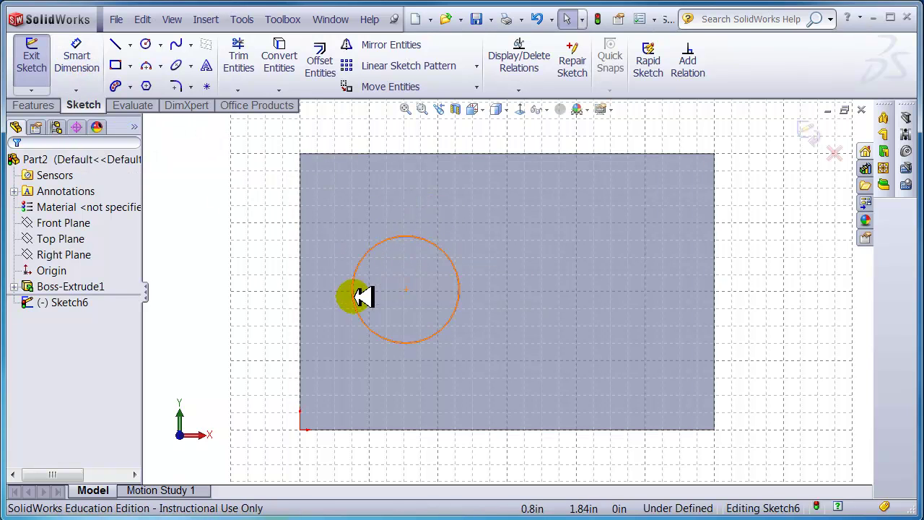
- Dimension the circle's diameter as 1 in
left_click(79, 55)
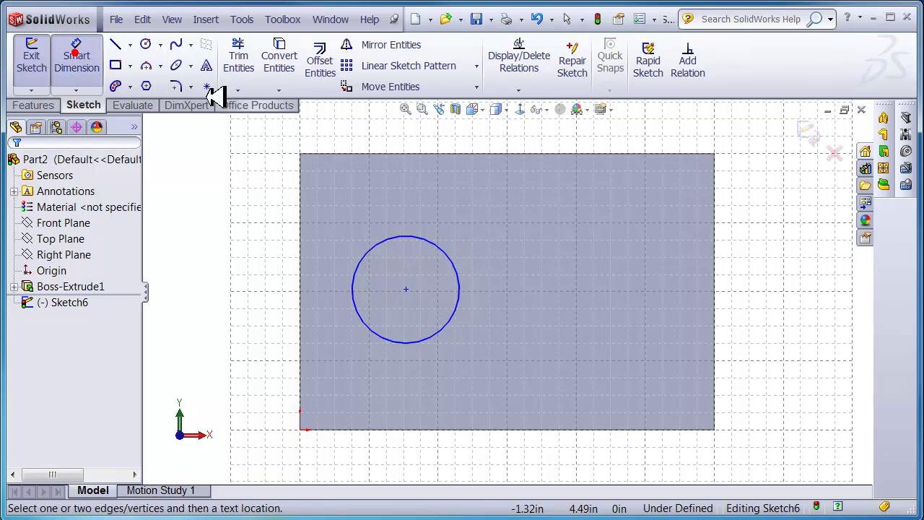
left_click(443, 250)
left_click(481, 202)
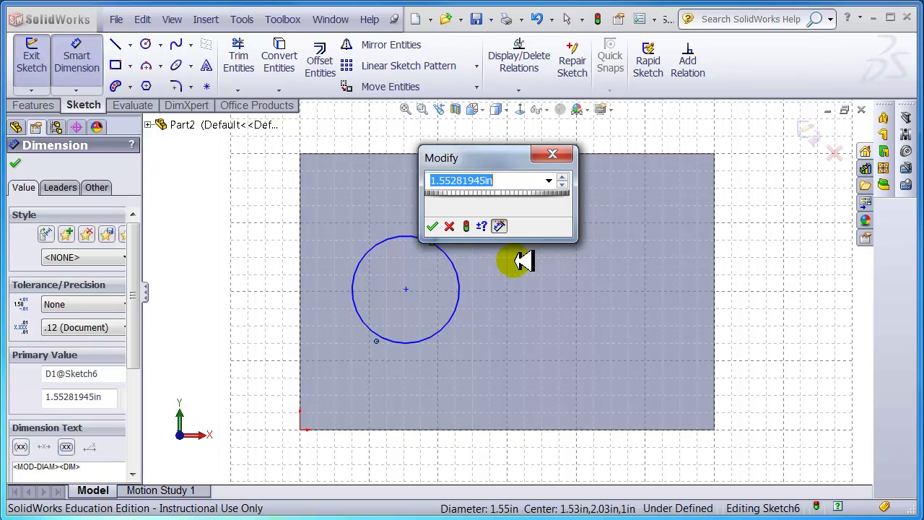
type("1")
key("Return")
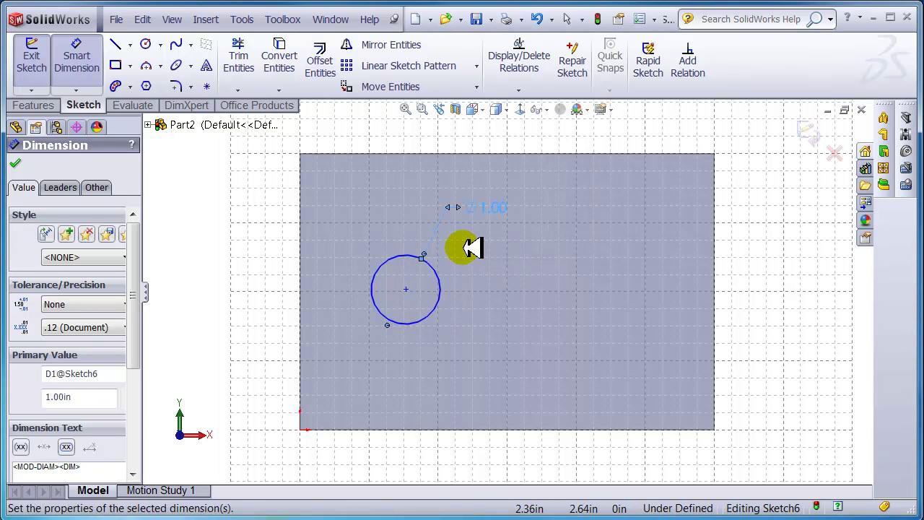
key("Escape")
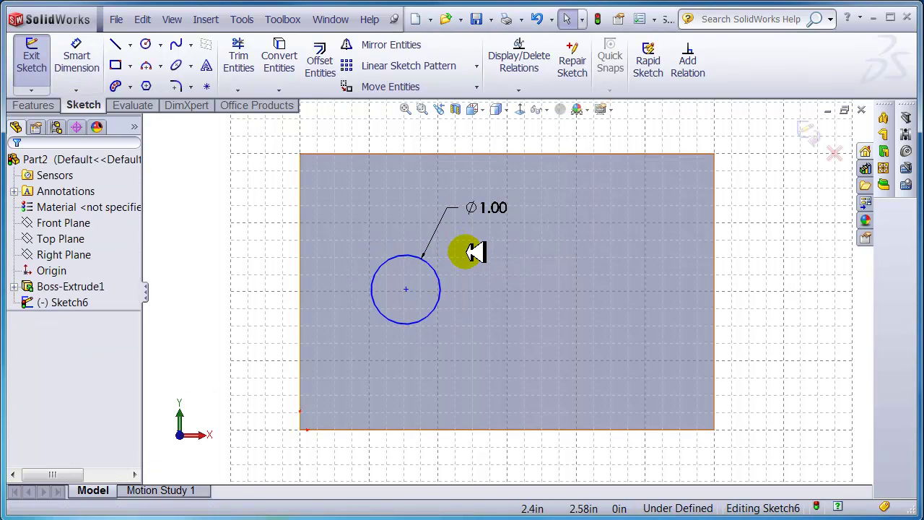
- Dimension the vertical distance from the face's bottom edge to the circle's center as 2 in
left_click(76, 58)
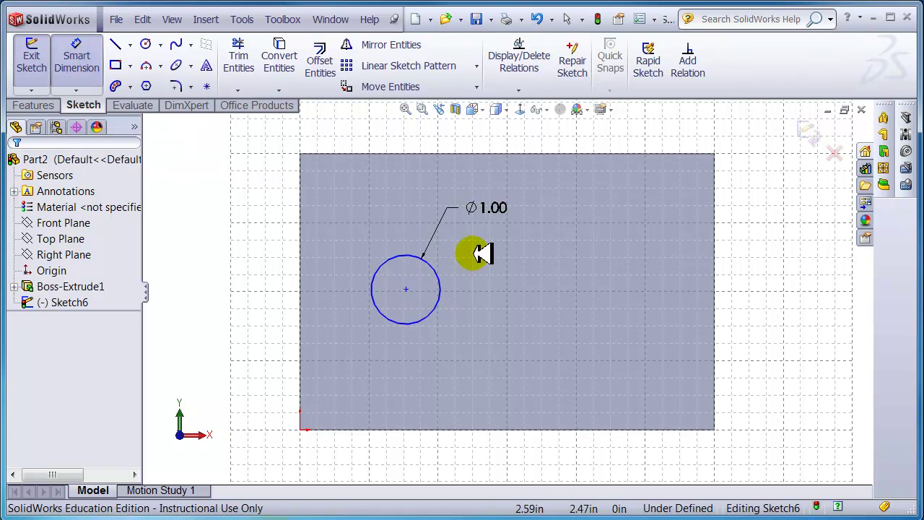
left_click(375, 429)
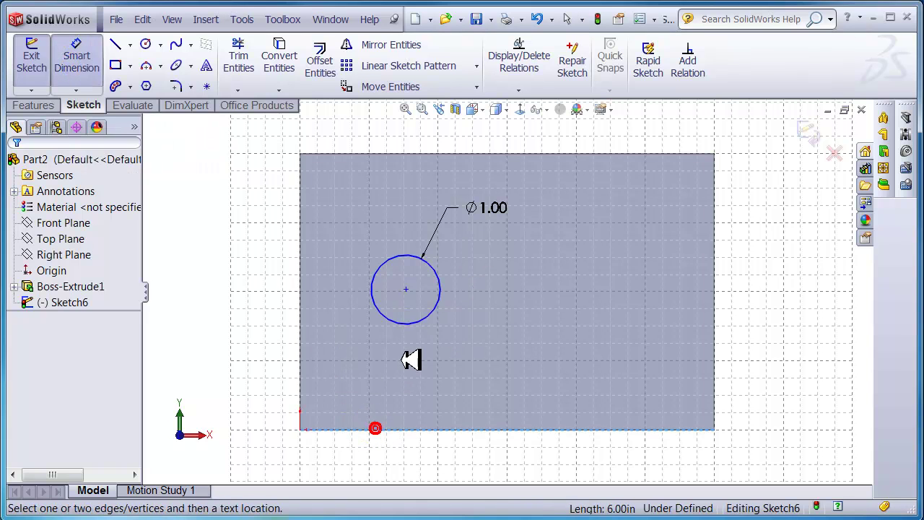
left_click(402, 324)
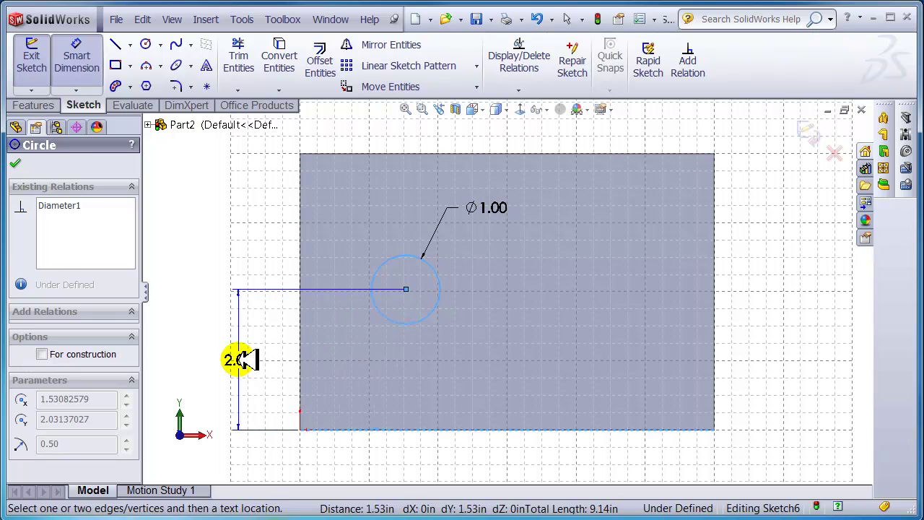
left_click(240, 357)
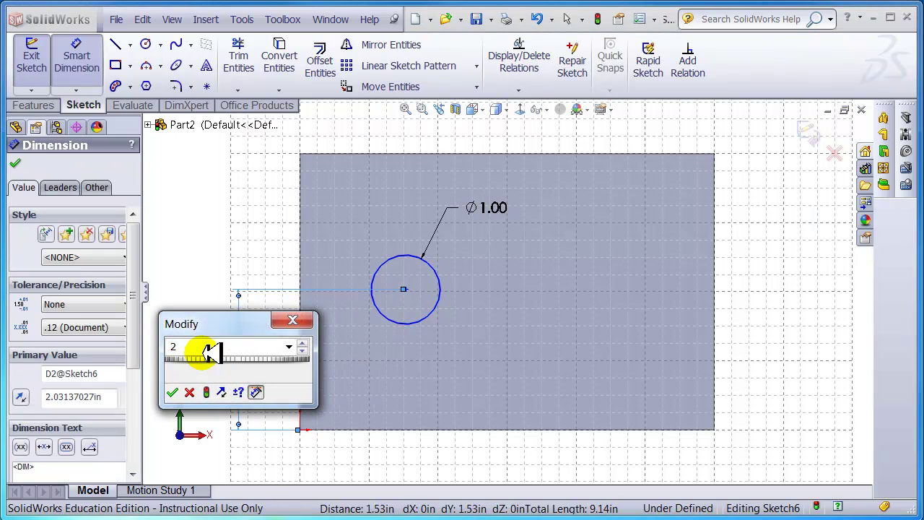
type("2")
key("Return")
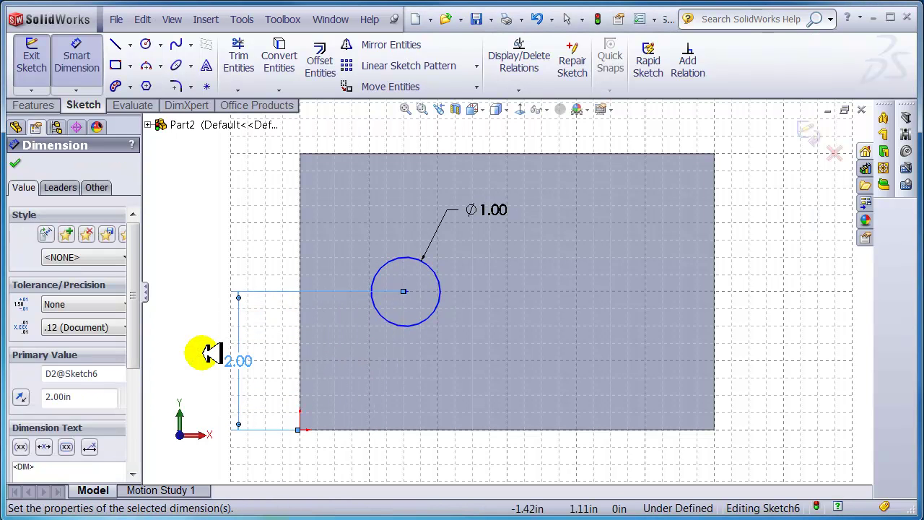
- Dimension the horizontal distance from the face's left edge to the circle's center as 4 in
left_click(301, 221)
left_click(392, 258)
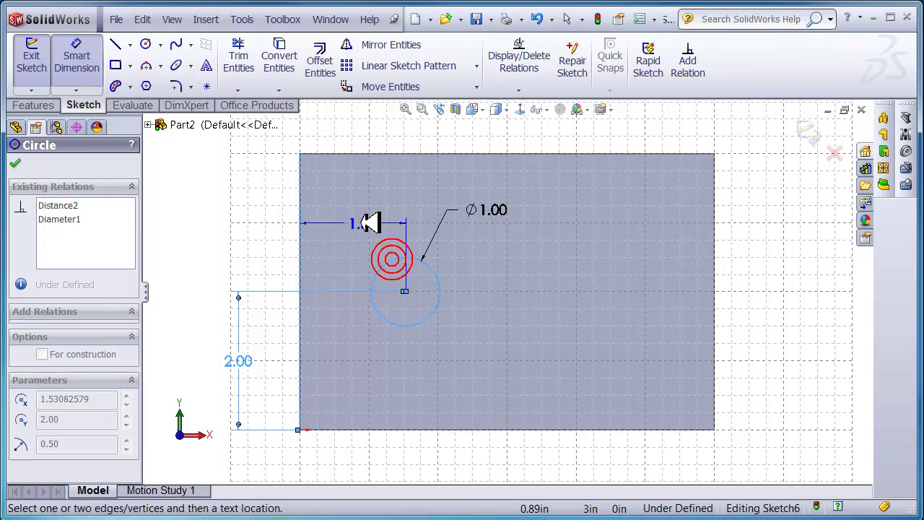
left_click(356, 189)
type("4")
key("Return")
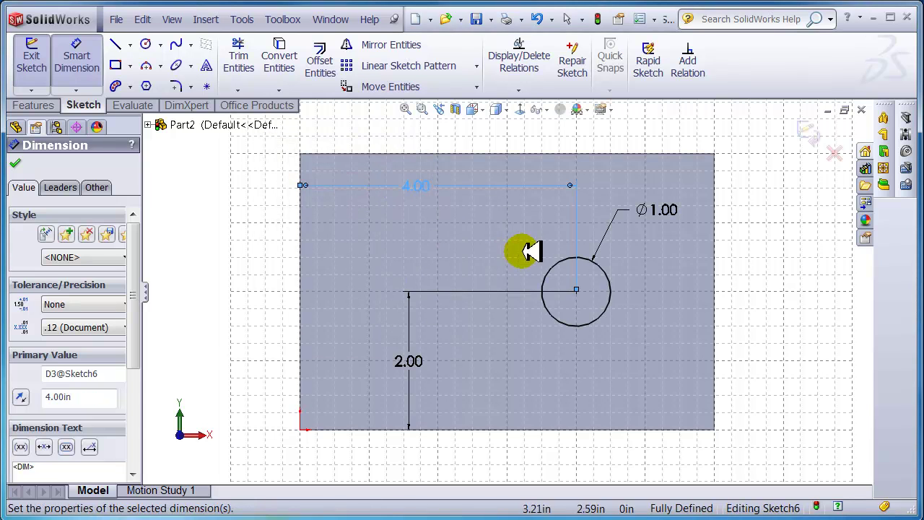
key("Escape")
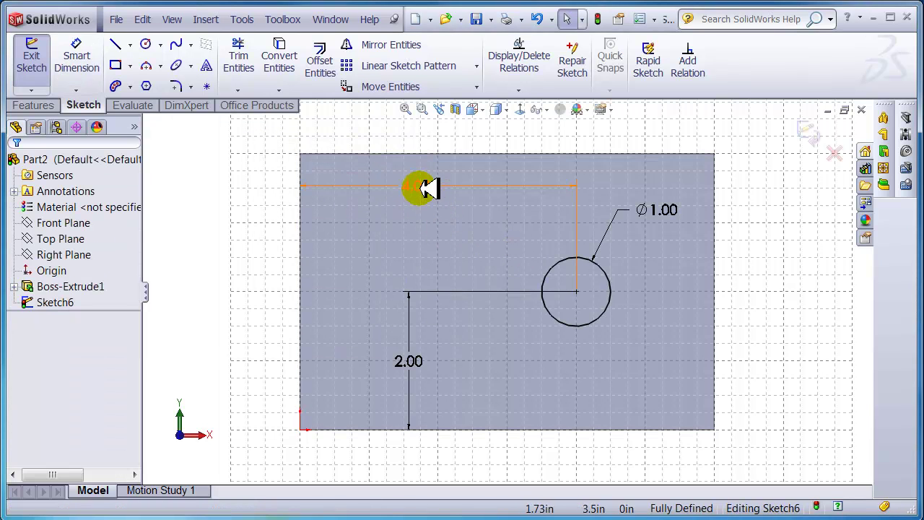
- Set the circle's horizontal distance from the face's left edge to 2 in
double_click(429, 188)
type("2")
key("Return")
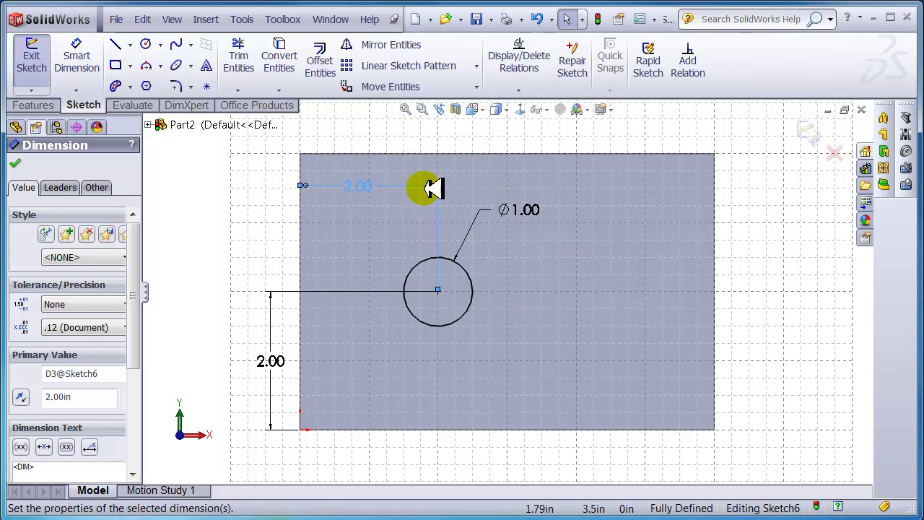
- Set the circle's horizontal distance from the face's left edge to 3 in
double_click(371, 183)
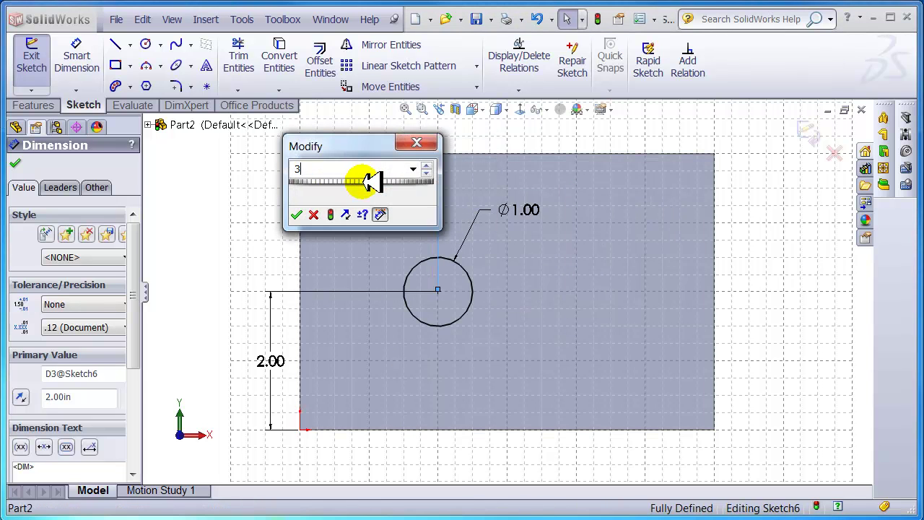
key("Return")
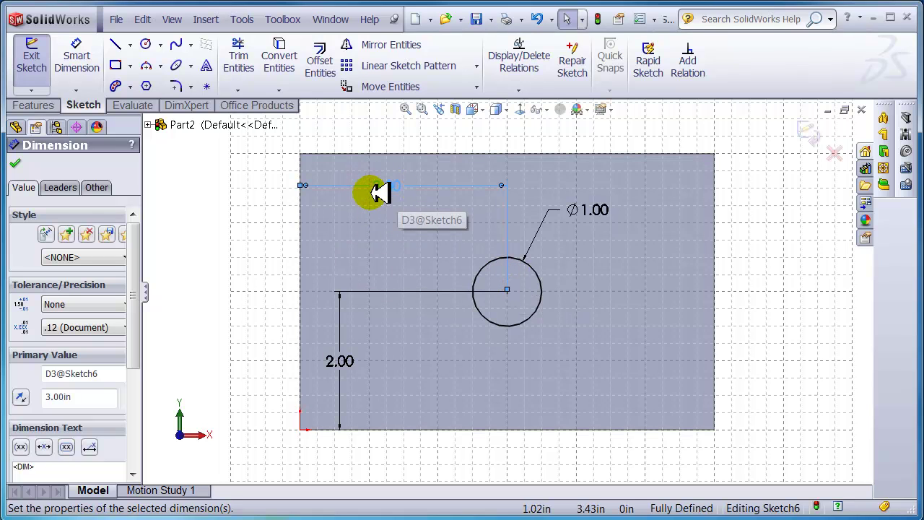
key("Escape")
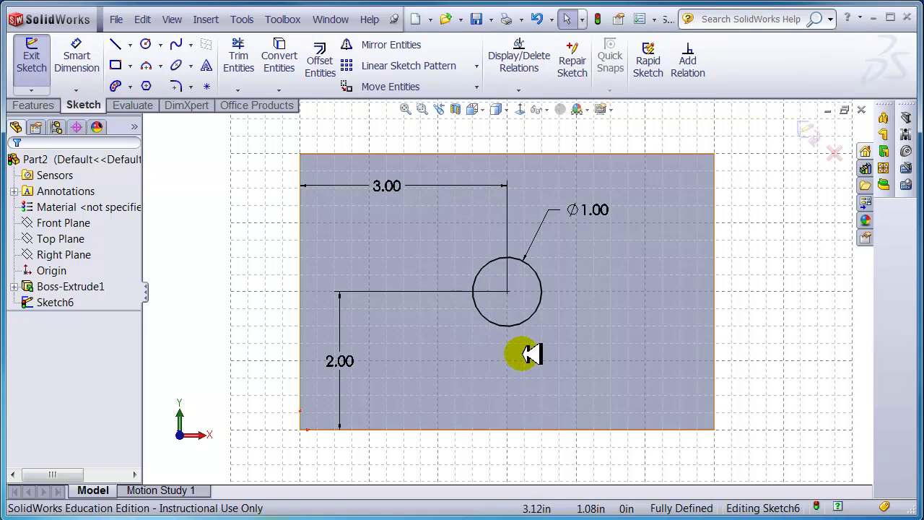
- Delete the circle together with its diameter and both position dimensions from the sketch
left_click_drag(613, 357, 401, 234)
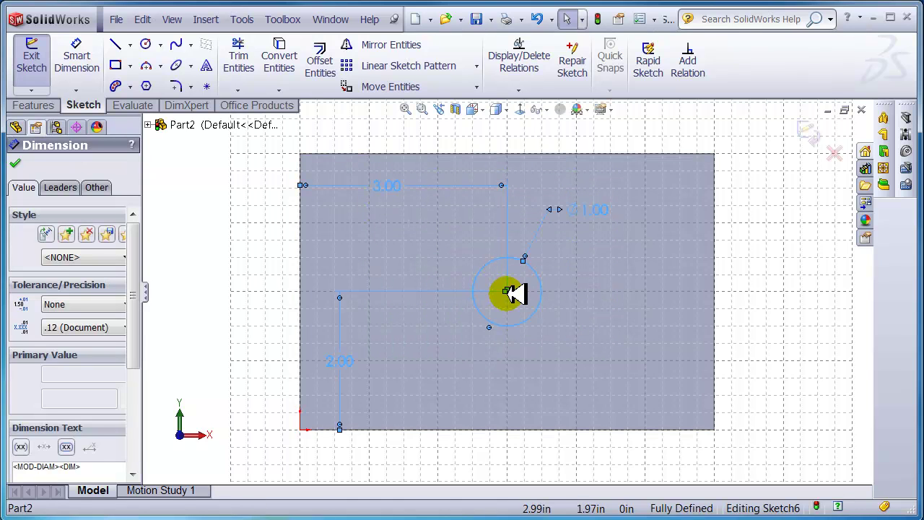
key("Delete")
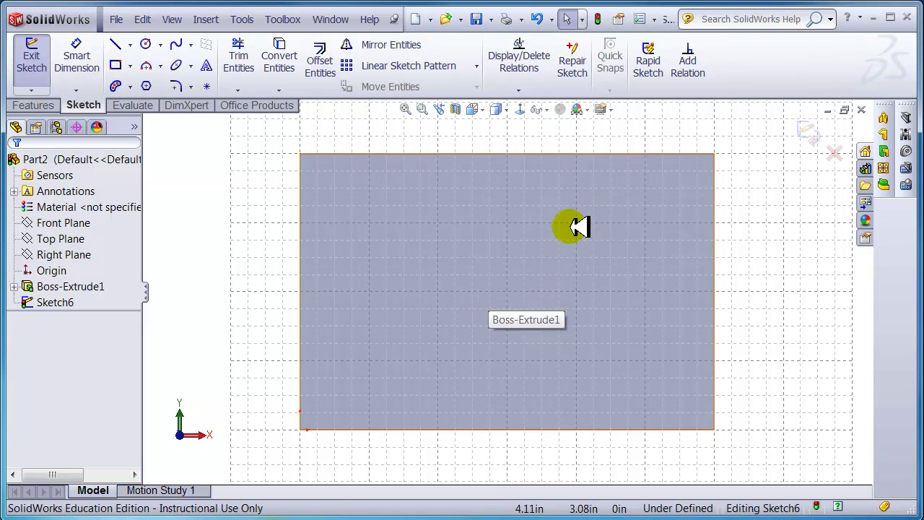
- Draw a construction centerline diagonally across the front face from the lower-left corner to the upper-right corner
left_click(130, 45)
left_click(124, 83)
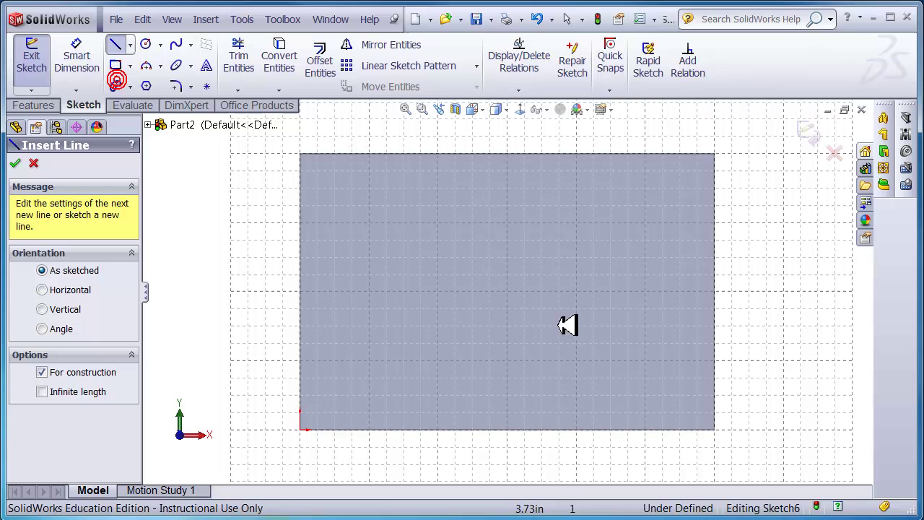
left_click(302, 430)
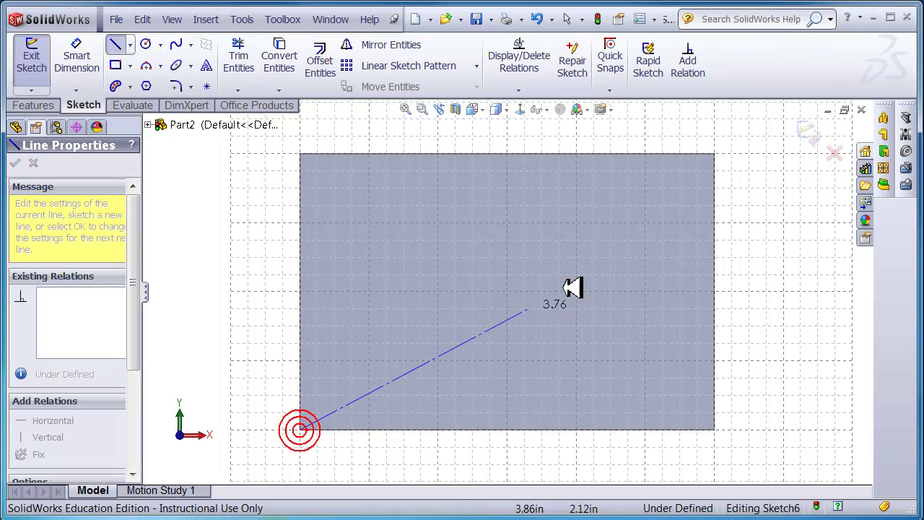
double_click(713, 153)
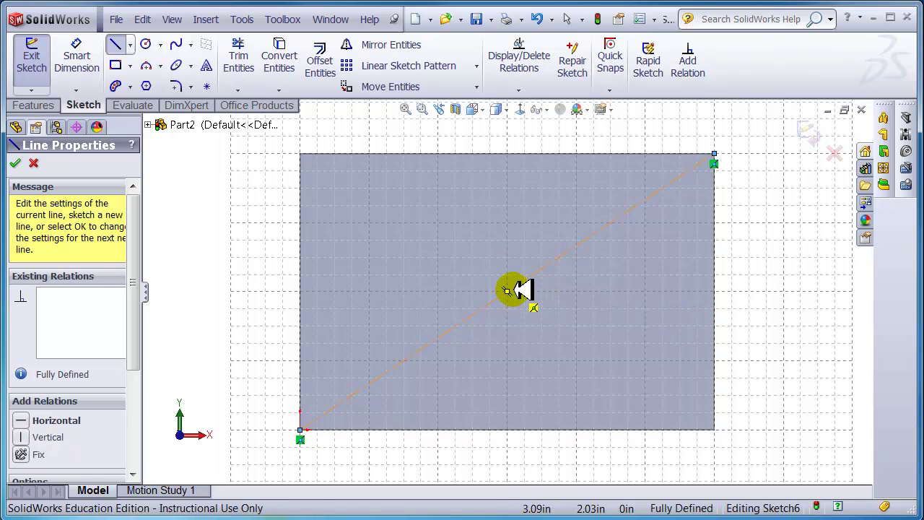
key("Escape")
- Sketch a circle about 1.72 in in diameter centered on the midpoint of the diagonal centerline
left_click(148, 43)
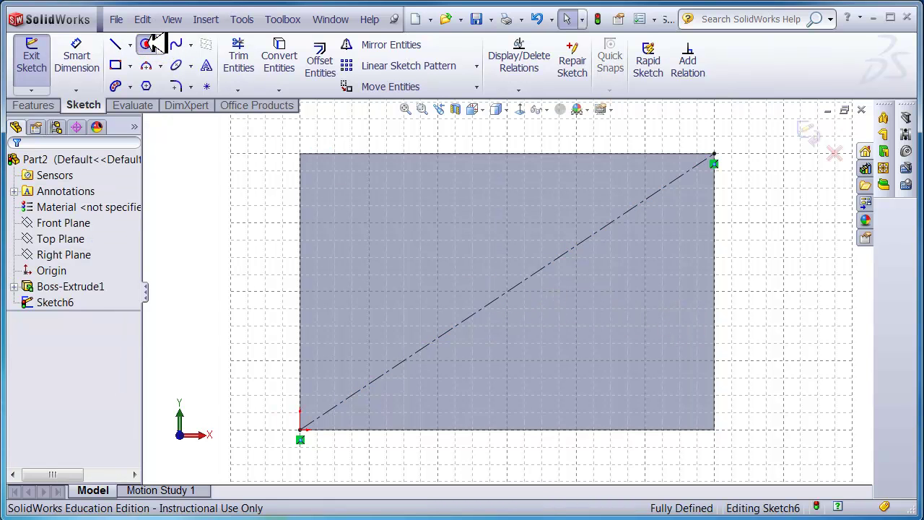
left_click(508, 291)
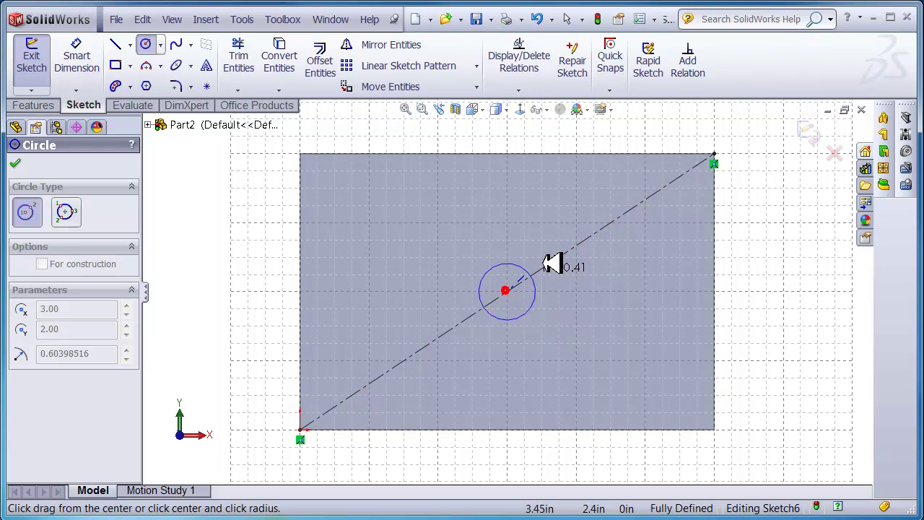
left_click(549, 248)
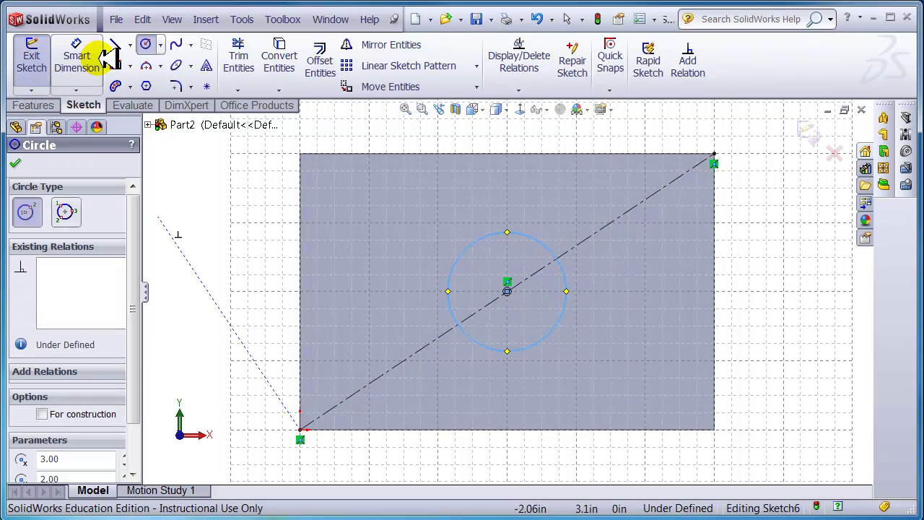
- Dimension the circle's diameter as 1.5 in
left_click(75, 57)
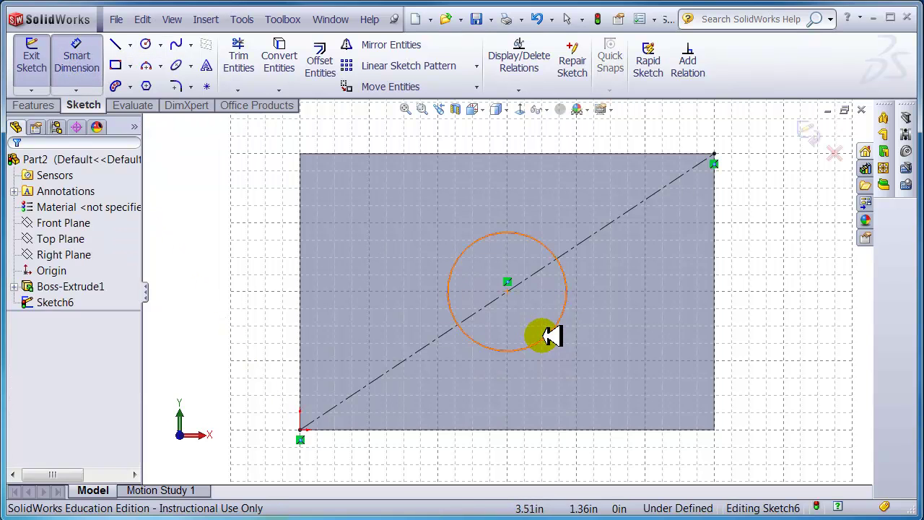
left_click(540, 336)
left_click(612, 381)
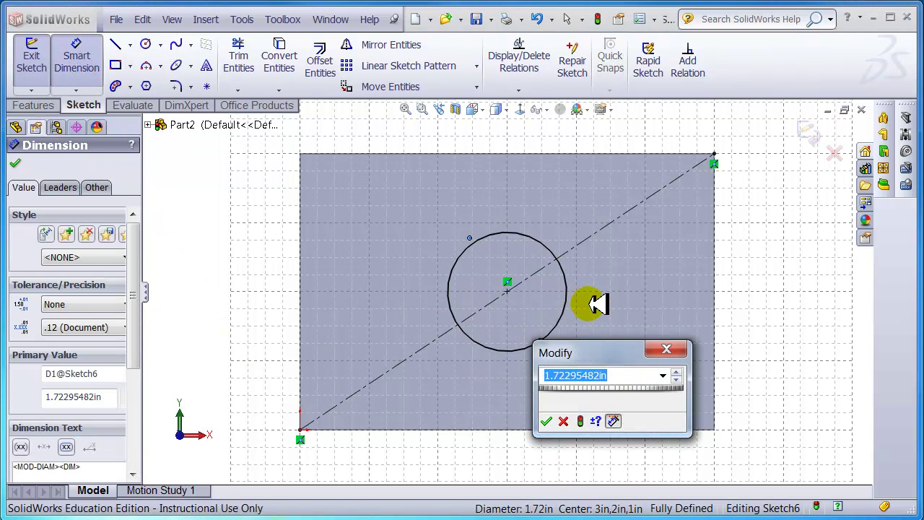
type("1.5")
key("Return")
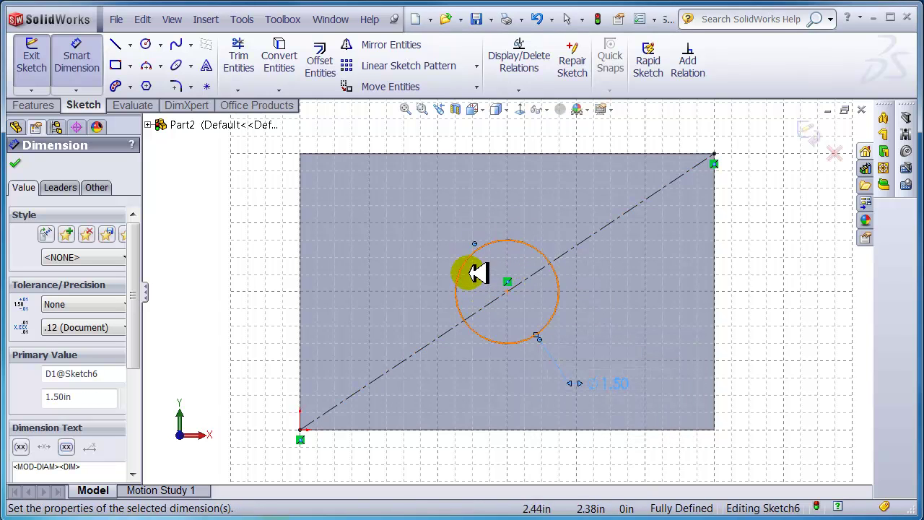
- Cut the circle through the block with an Extruded Cut using the Through All end condition
left_click(31, 105)
left_click(264, 58)
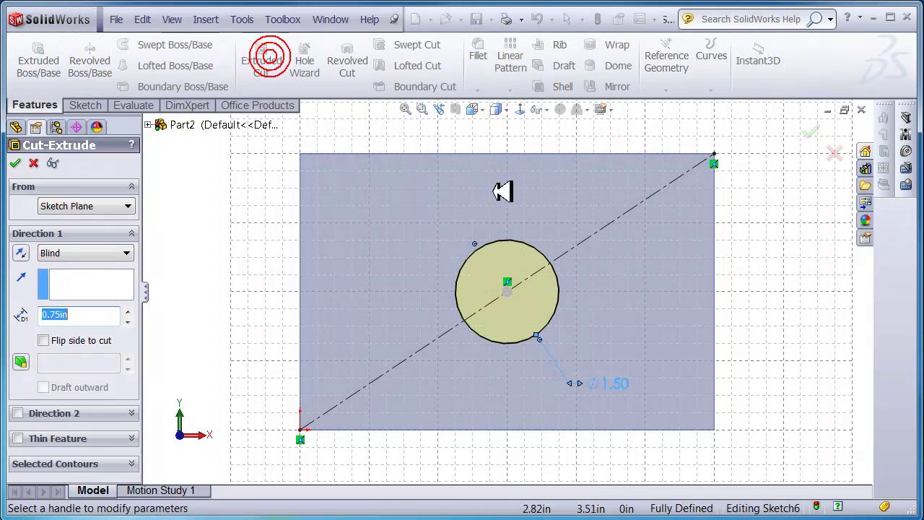
left_click(112, 250)
left_click(72, 267)
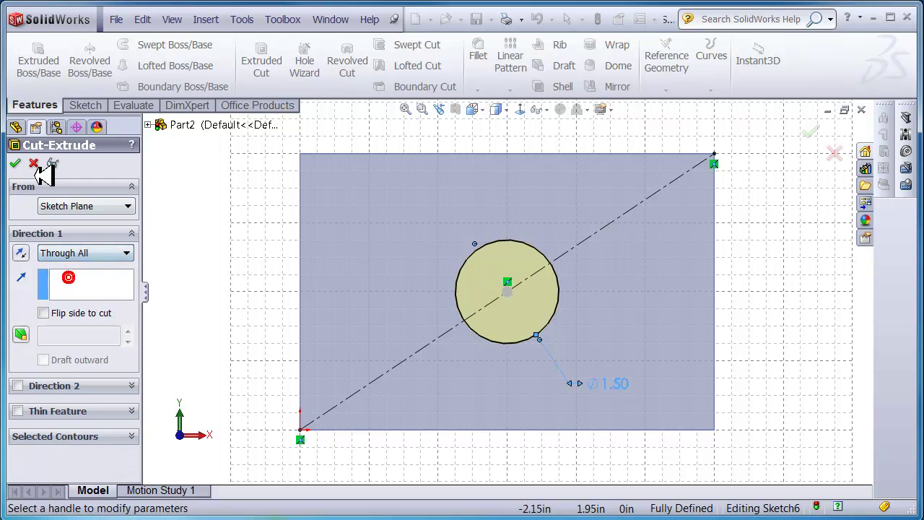
left_click(15, 164)
middle_click_drag(392, 248, 343, 264)
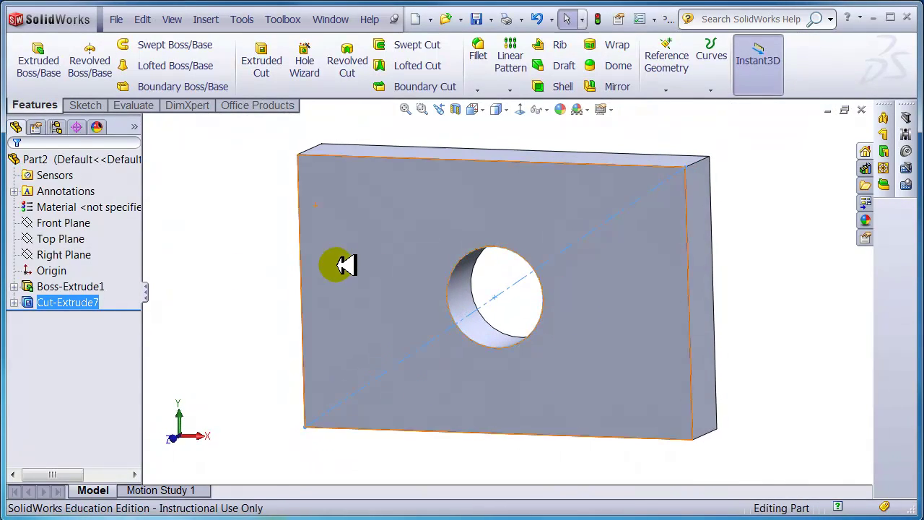
- Edit the sketch of the base extrusion and set the rectangle's width to 7 in
right_click(80, 286)
left_click(92, 247)
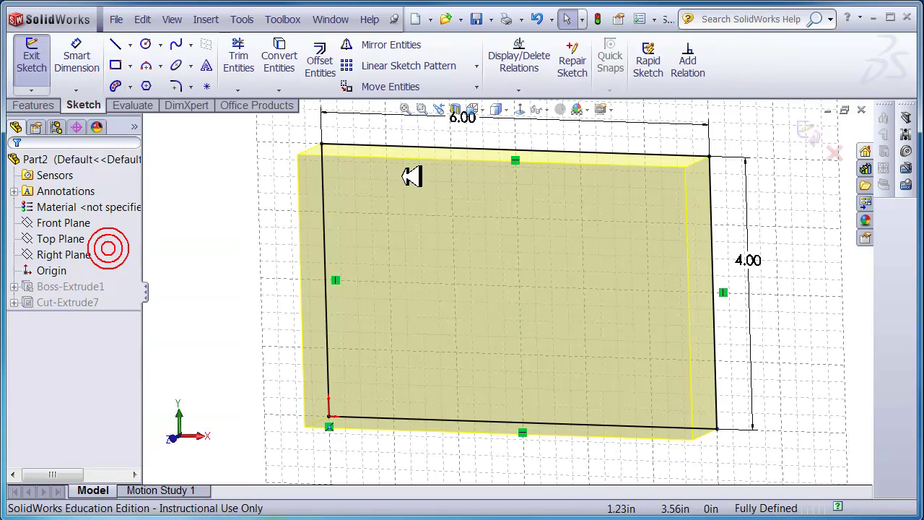
double_click(466, 118)
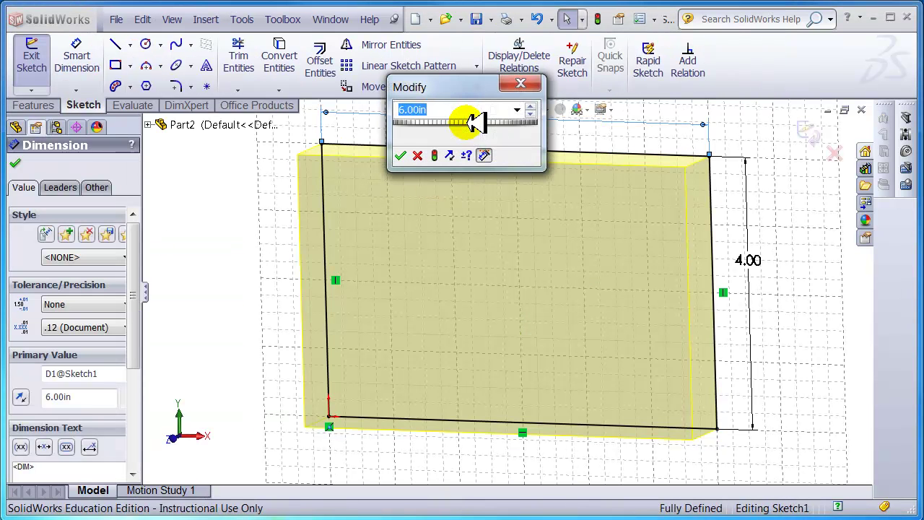
left_click(471, 121)
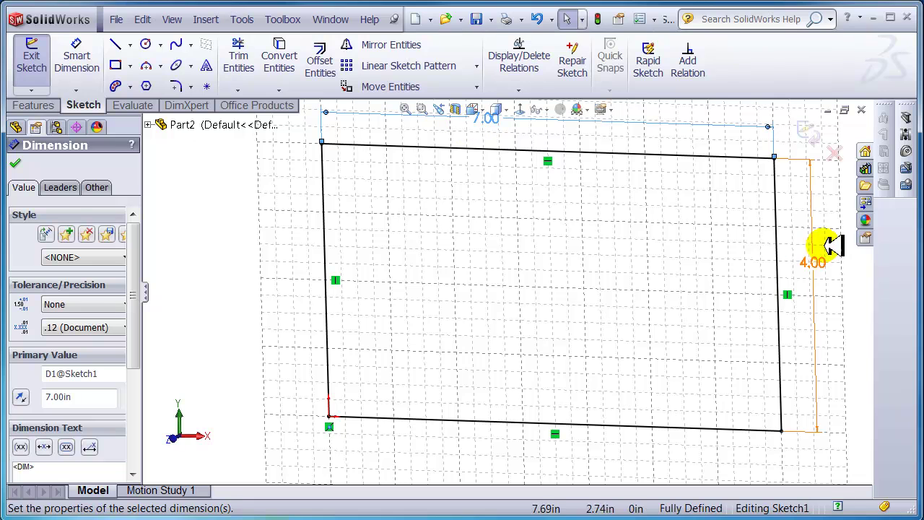
- Set the base rectangle's height to 5 in and exit the sketch to rebuild the block
double_click(820, 262)
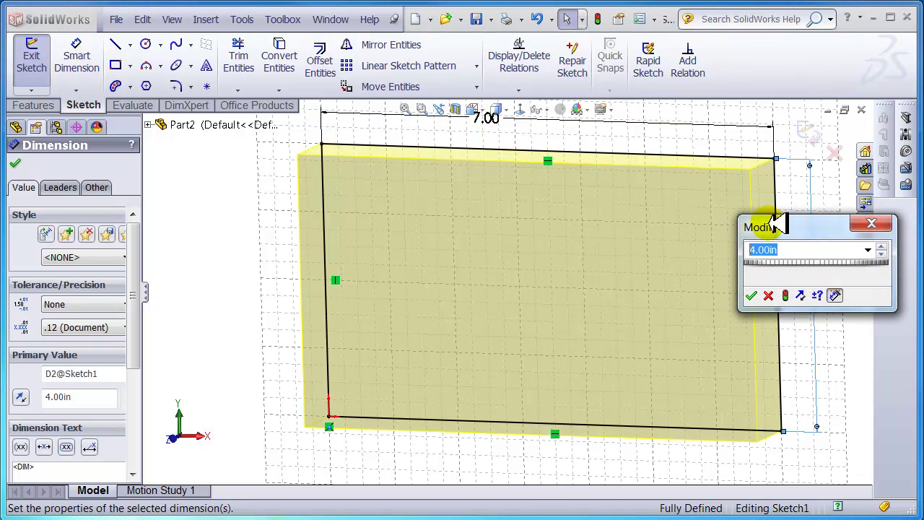
key("Return")
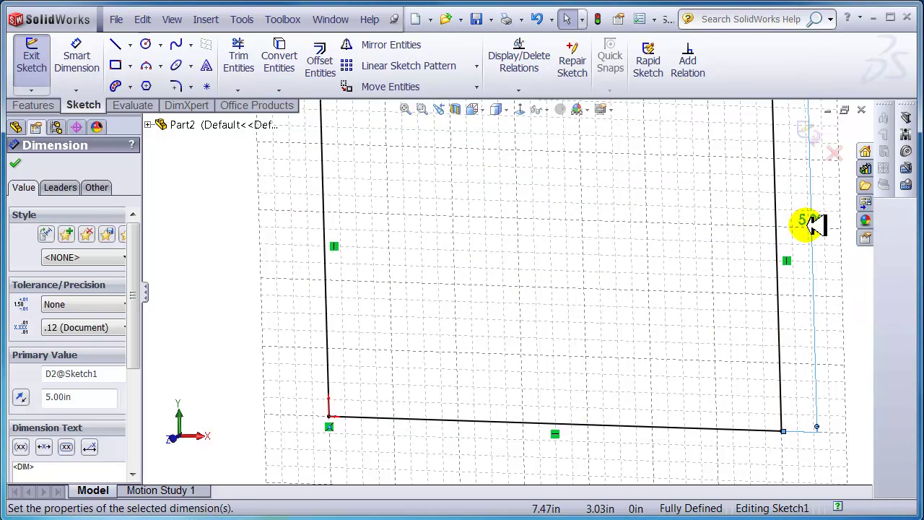
key("f")
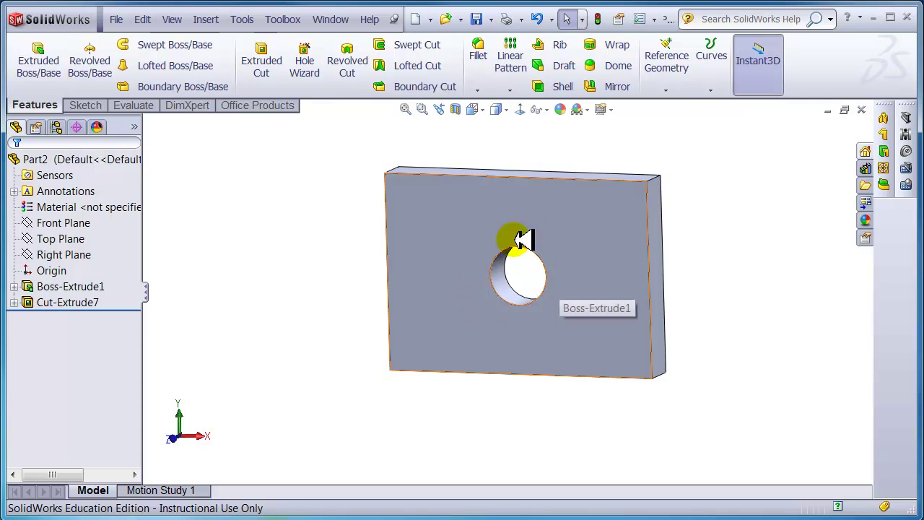
mouse_move(542, 262)
middle_mouse_down()
mouse_move(575, 241)
mouse_move(534, 264)
middle_mouse_up()
- Edit the sketch of the cut feature and set the circle's diameter to 2 in
left_click(14, 302)
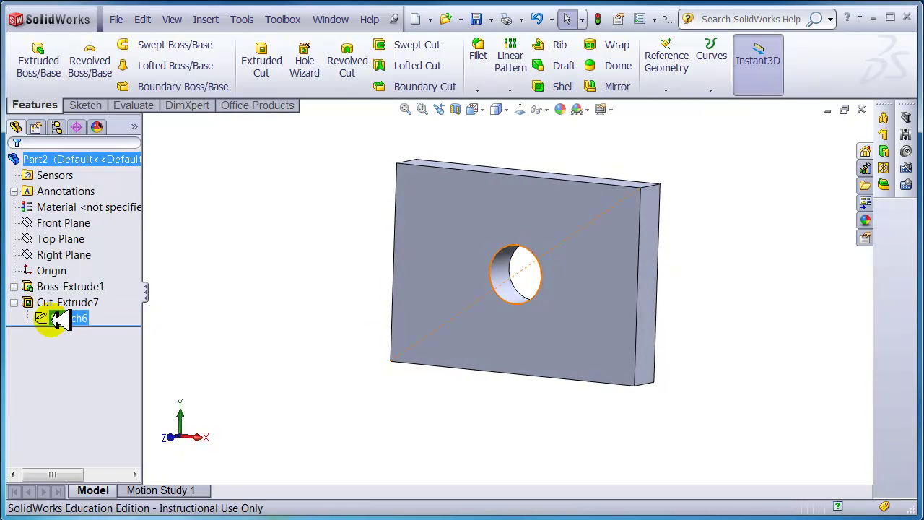
right_click(52, 317)
left_click(60, 280)
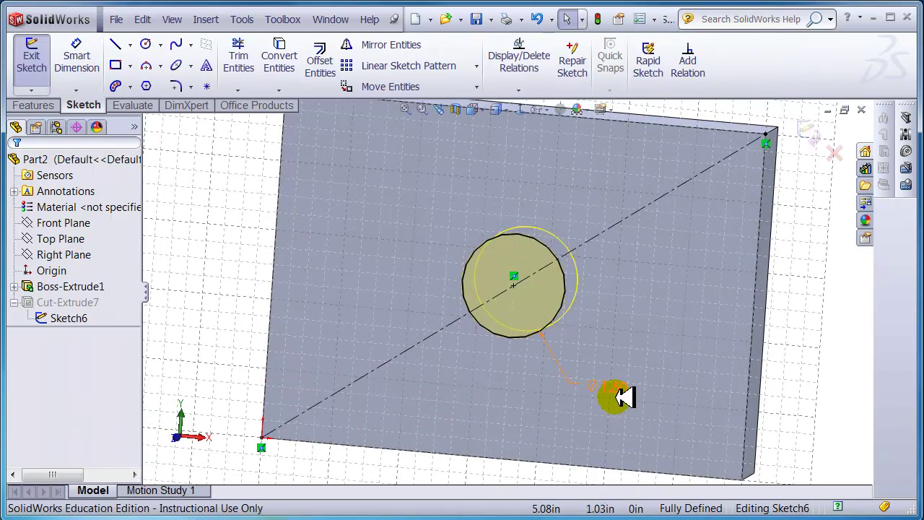
left_click(58, 318)
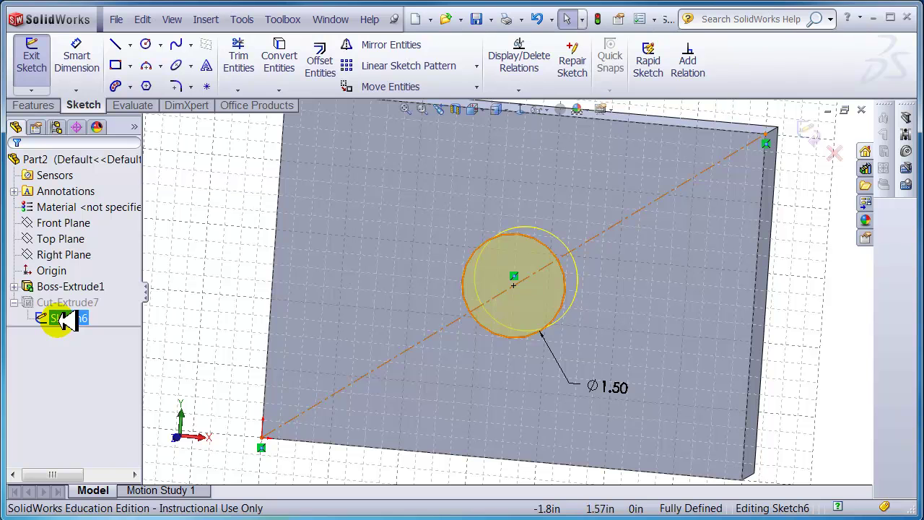
double_click(620, 388)
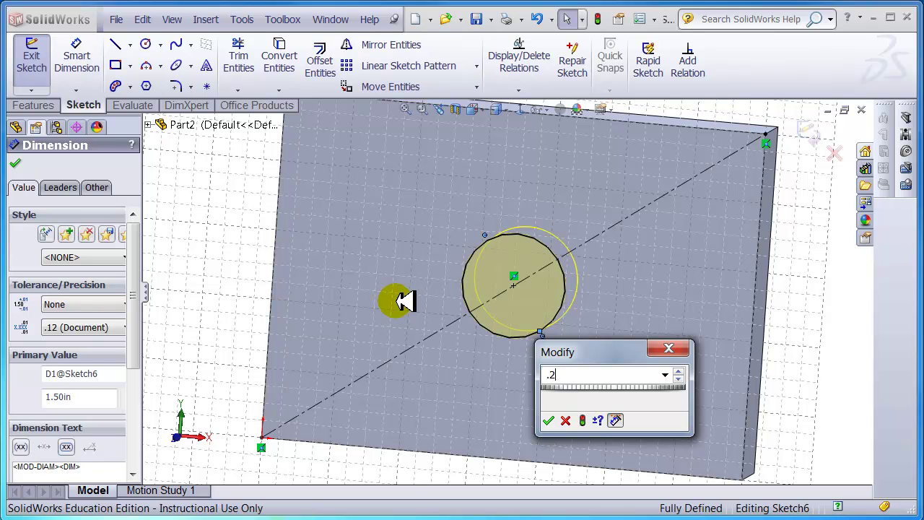
type("2")
key("Return")
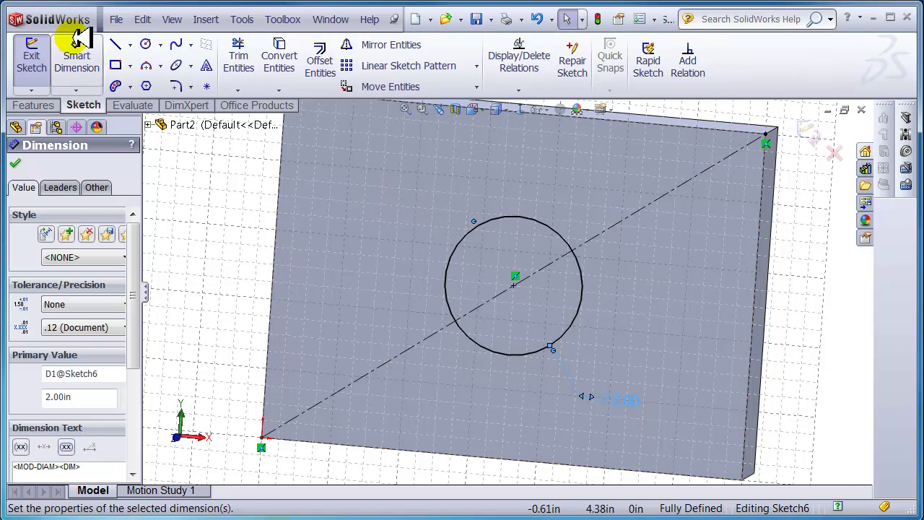
left_click(115, 44)
left_click(423, 281)
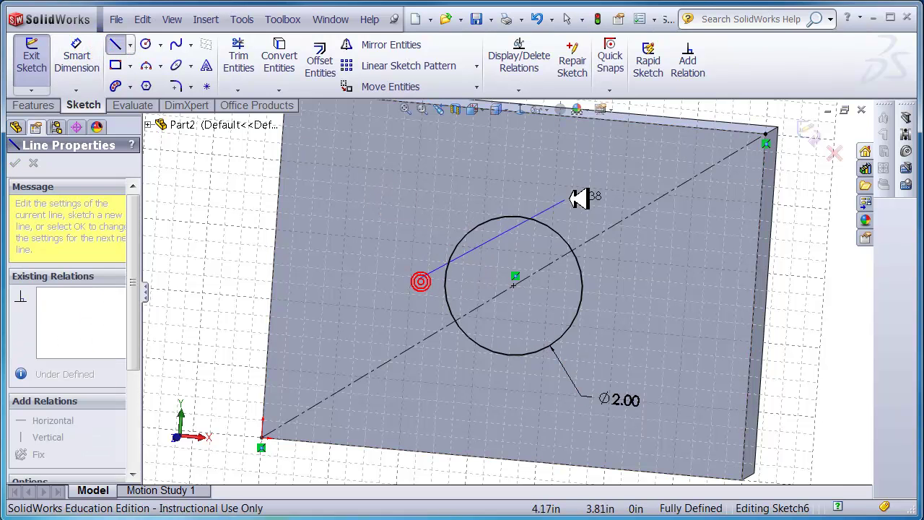
left_click(613, 189)
double_click(614, 189)
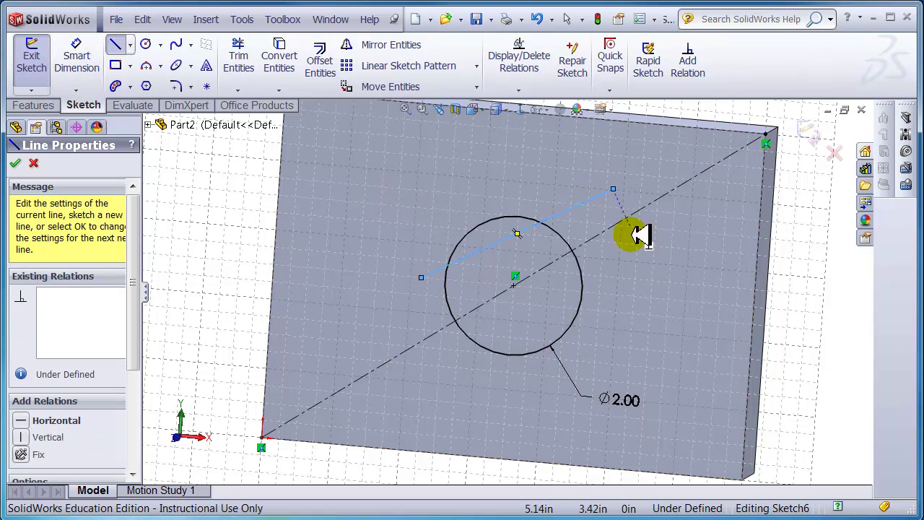
key("ctrl+z")
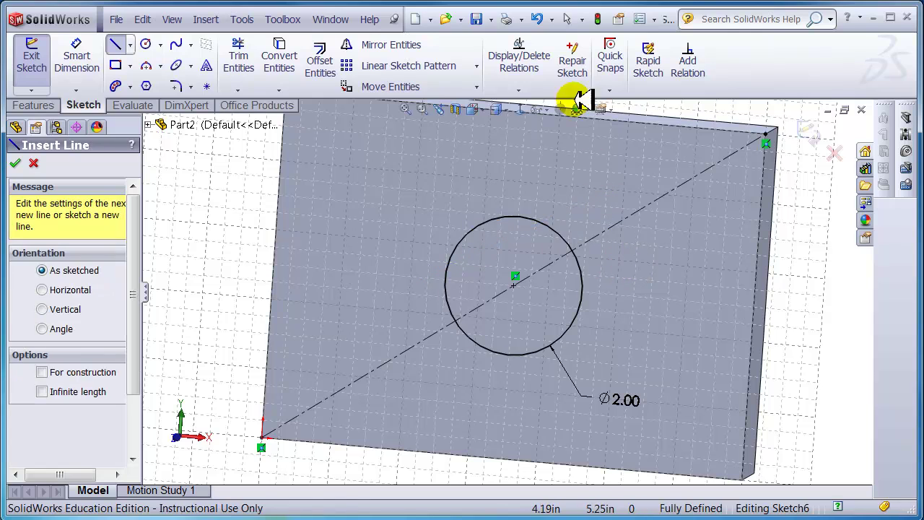
- Sketch a horizontal line across the upper part of the circle, extending past it on both sides
left_click(515, 108)
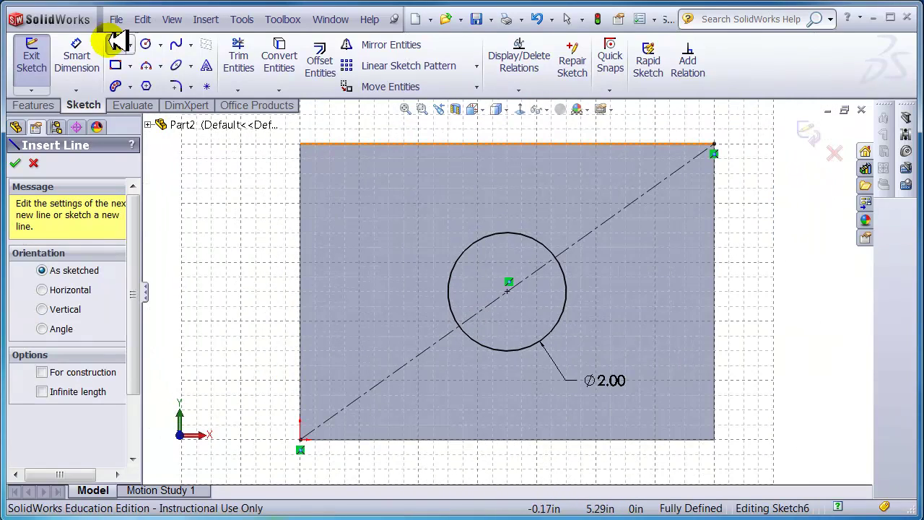
left_click_drag(409, 250, 639, 250)
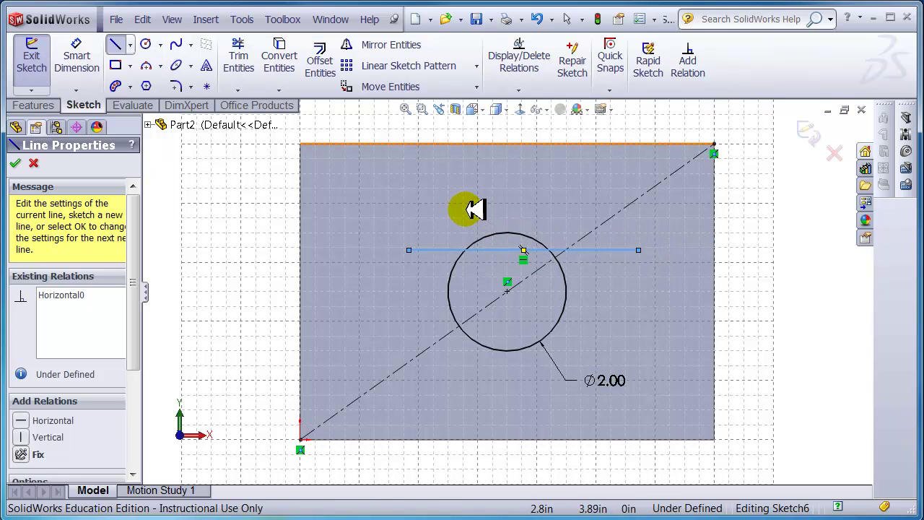
key("Escape")
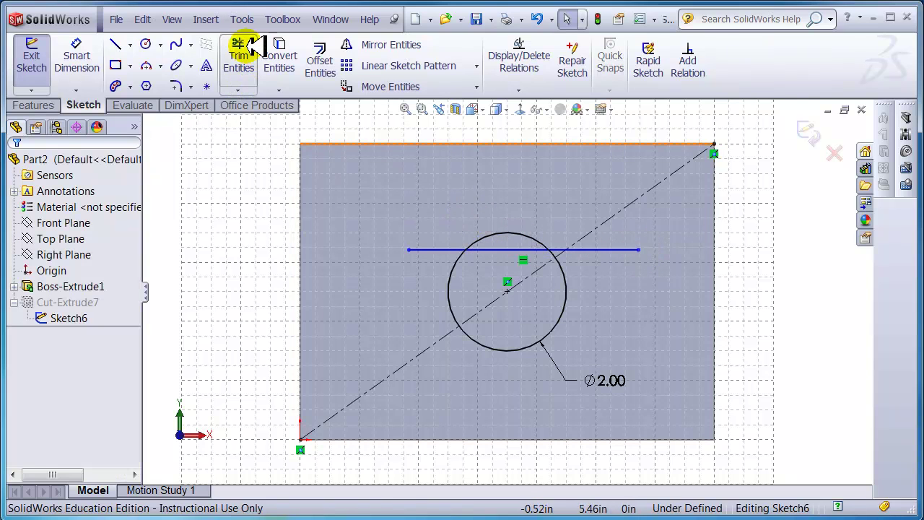
- Trim the circle's arc above the line with Power trim and the line's overhangs with Power trim and Trim to closest
left_click(239, 52)
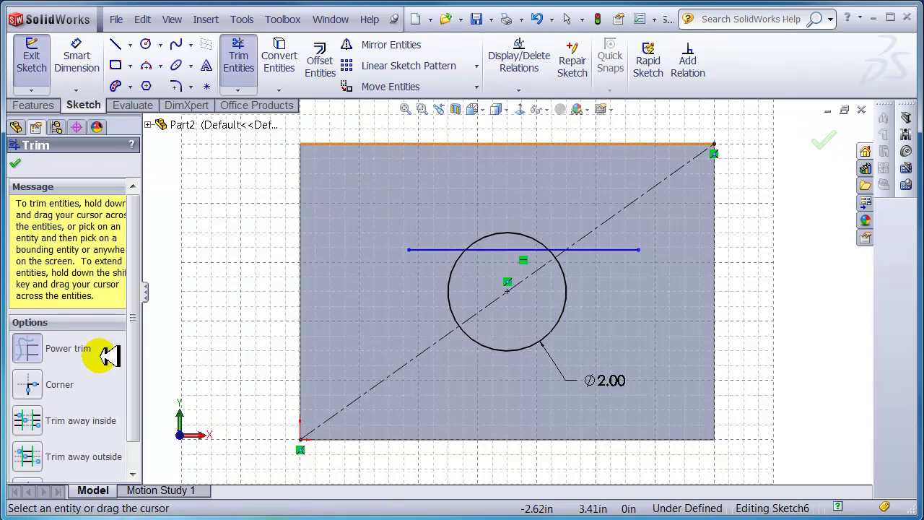
left_click_drag(134, 331, 134, 357)
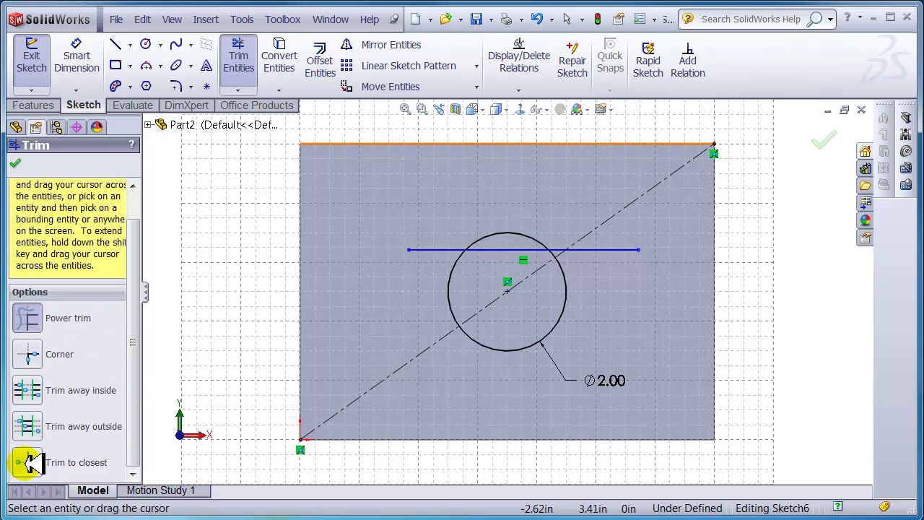
scroll(401, 275, "down", 4)
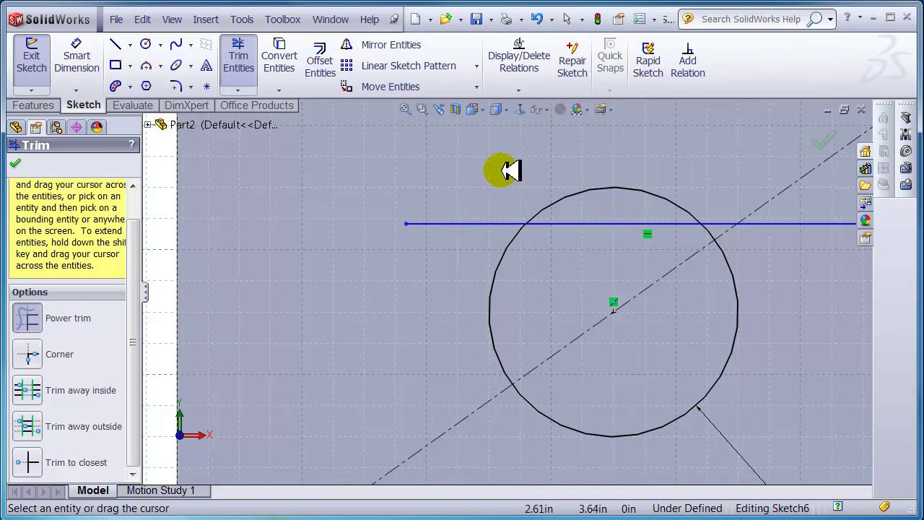
left_click_drag(499, 173, 471, 242)
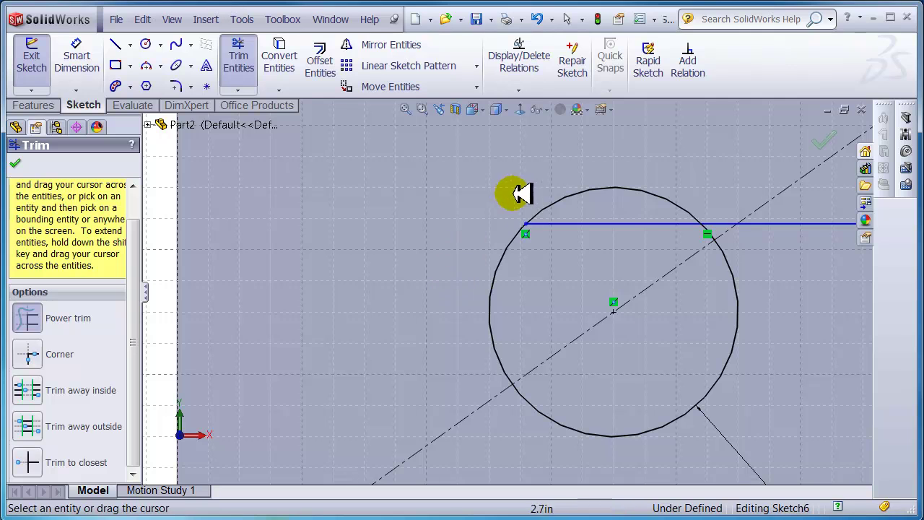
left_click_drag(549, 197, 708, 202)
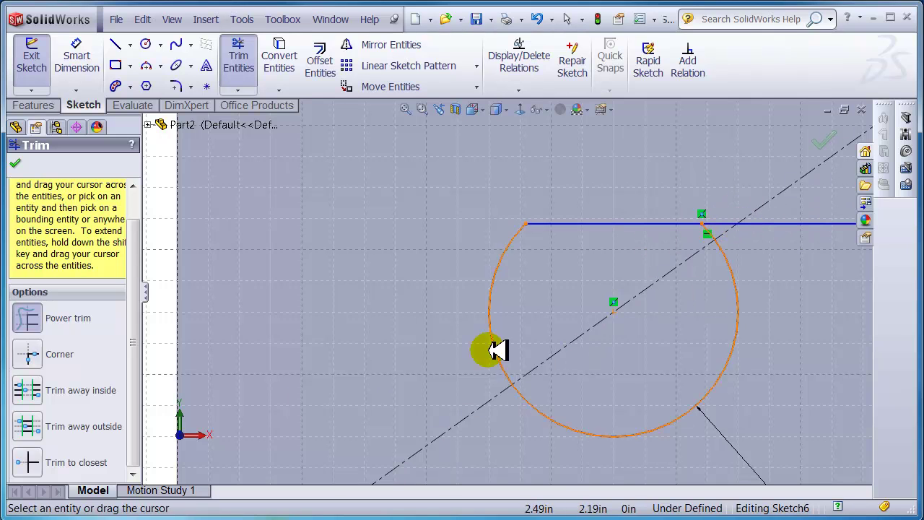
left_click(32, 462)
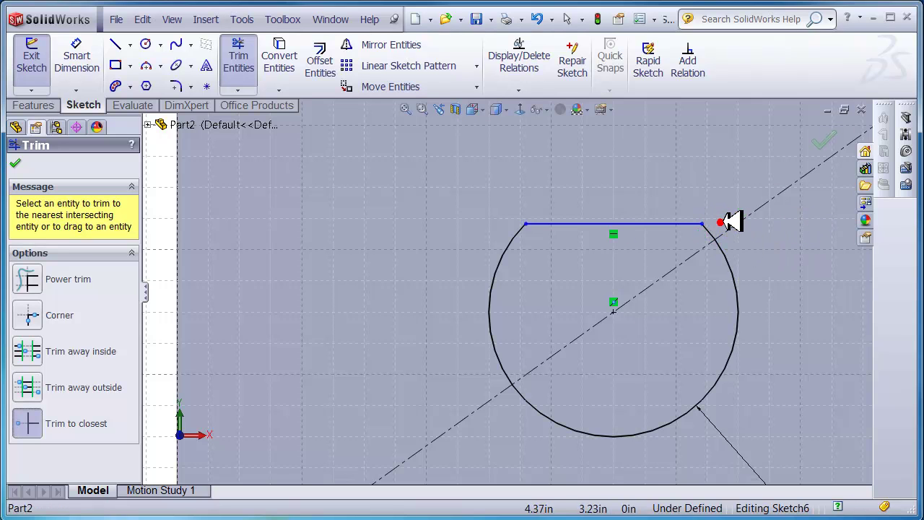
- Dimension the vertical distance from the circle's center to the flat line and set it to 0.75 in
key("f")
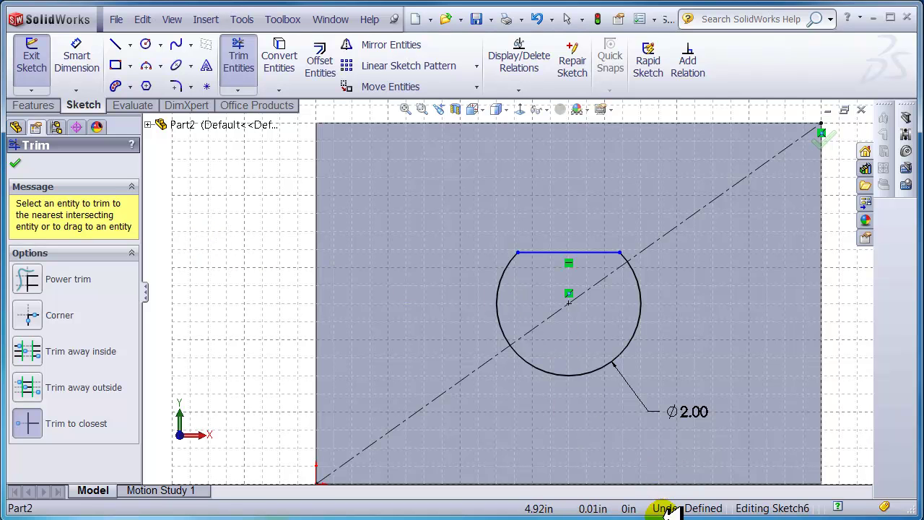
left_click(74, 54)
left_click(560, 311)
left_click(569, 303)
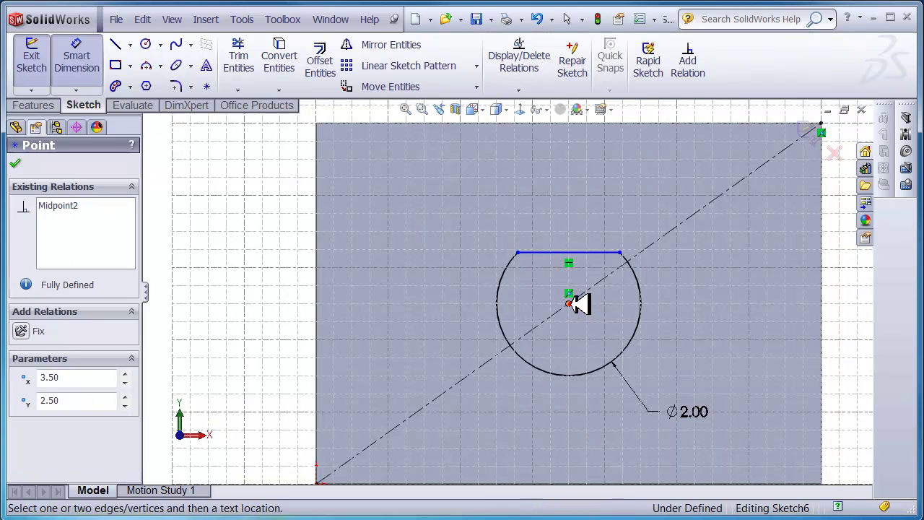
left_click(582, 253)
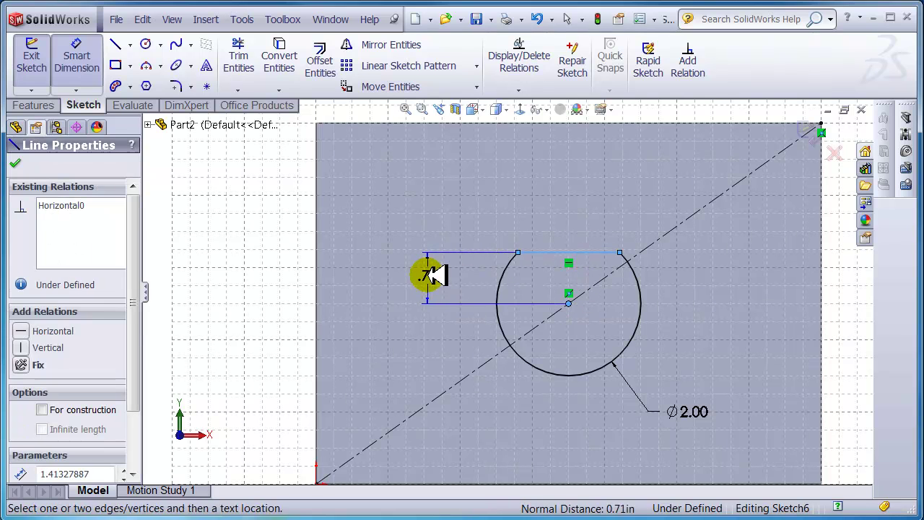
left_click(430, 274)
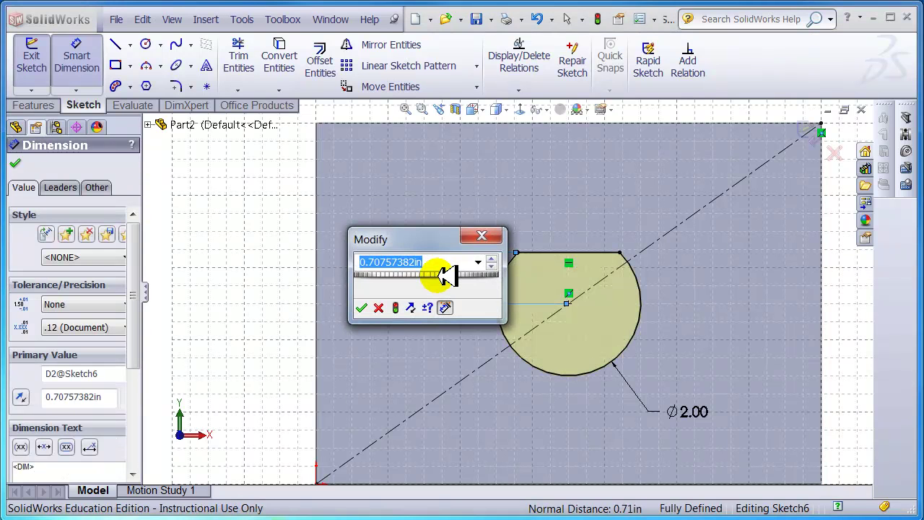
type(".75")
key("Return")
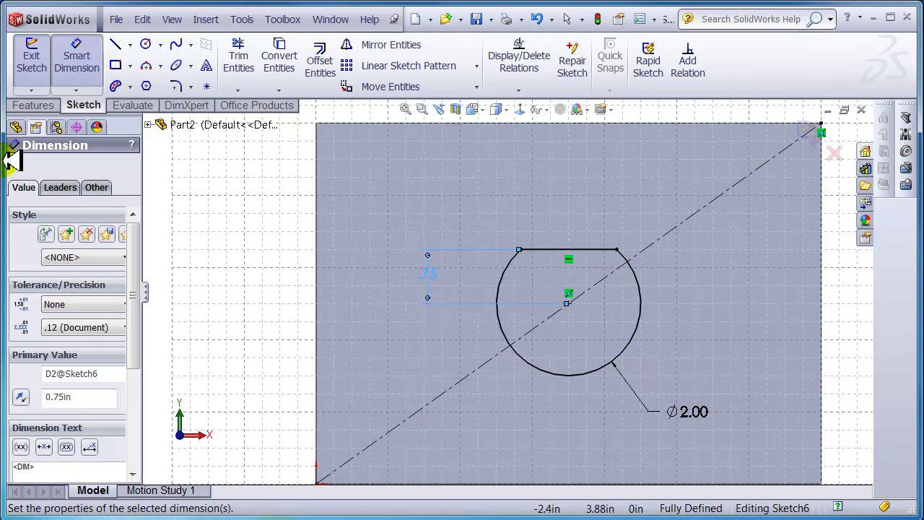
- Finish dimensioning and rebuild the part to apply the flat-topped profile to the through cut
left_click(198, 330)
left_click(34, 302)
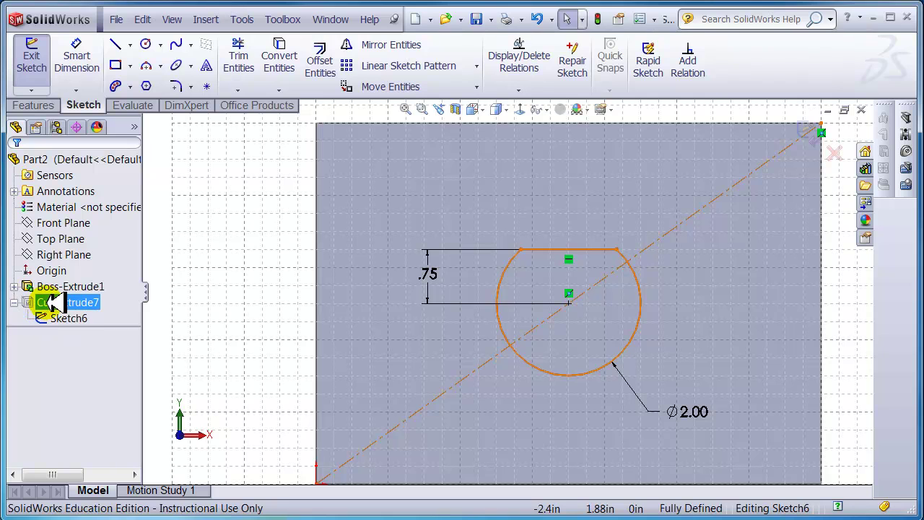
left_click(43, 107)
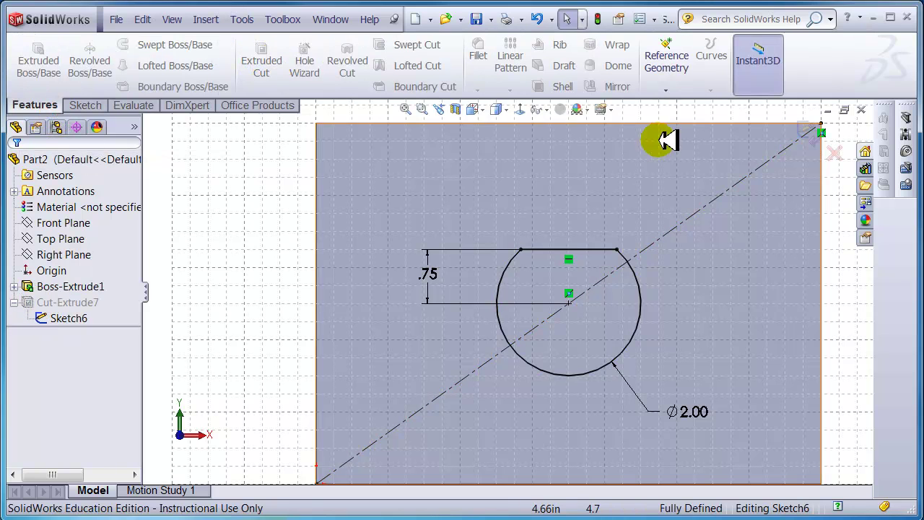
left_click(603, 21)
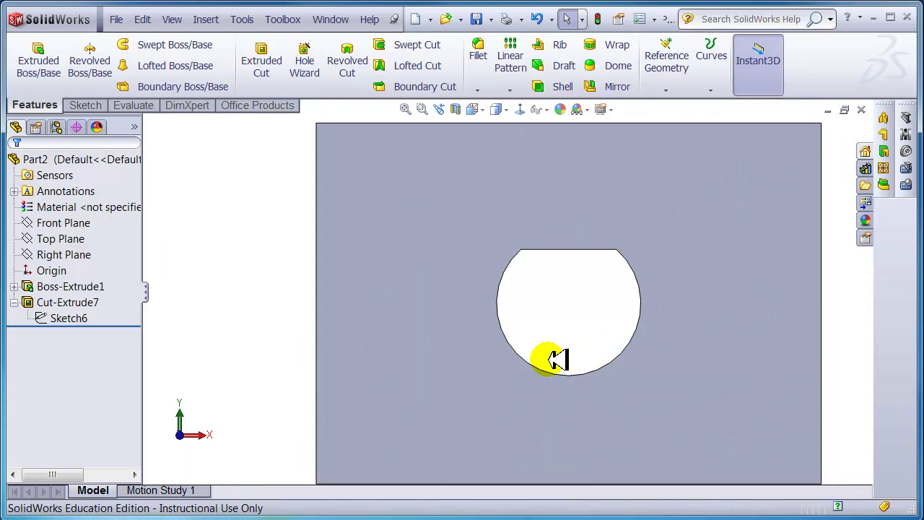
- Orient the view normal to the block's front face and start a new sketch on that face
mouse_move(565, 352)
middle_mouse_down()
mouse_move(512, 332)
mouse_move(541, 348)
mouse_move(529, 361)
mouse_move(522, 351)
mouse_move(567, 350)
mouse_move(555, 351)
middle_mouse_up()
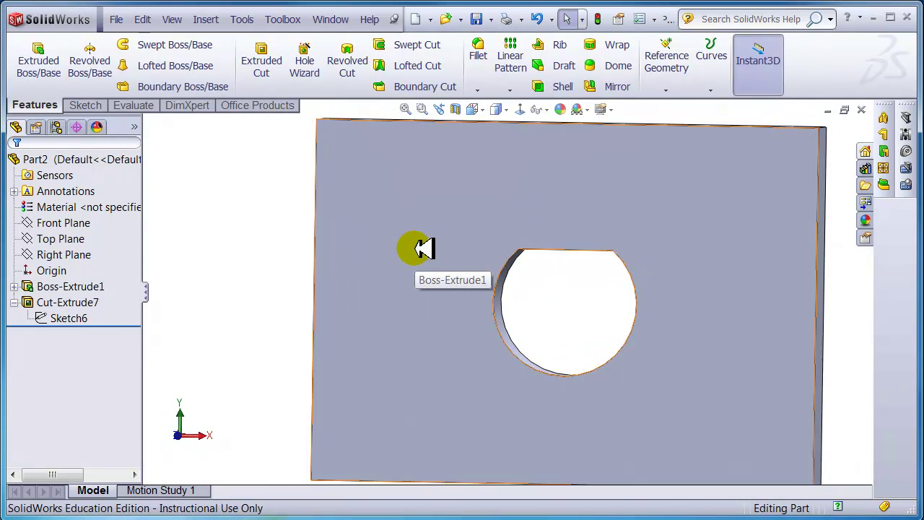
left_click(432, 218)
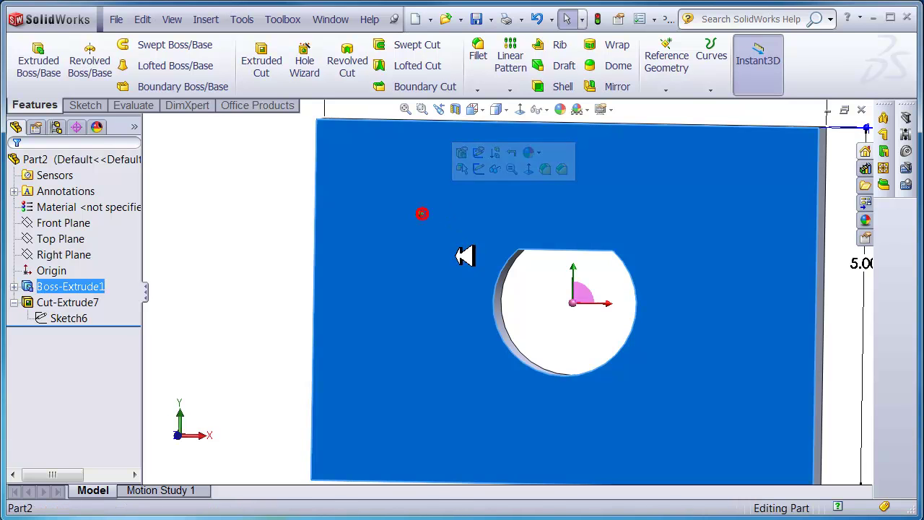
left_click(521, 110)
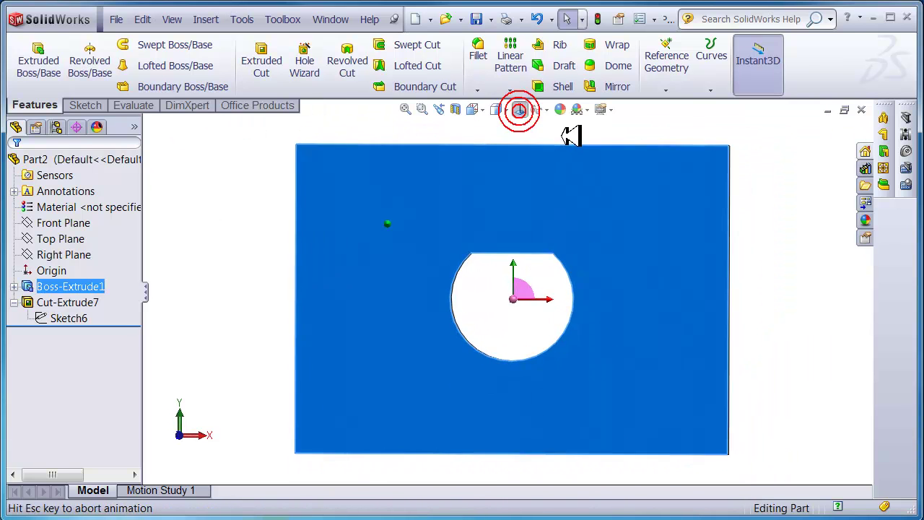
left_click(91, 106)
left_click(32, 54)
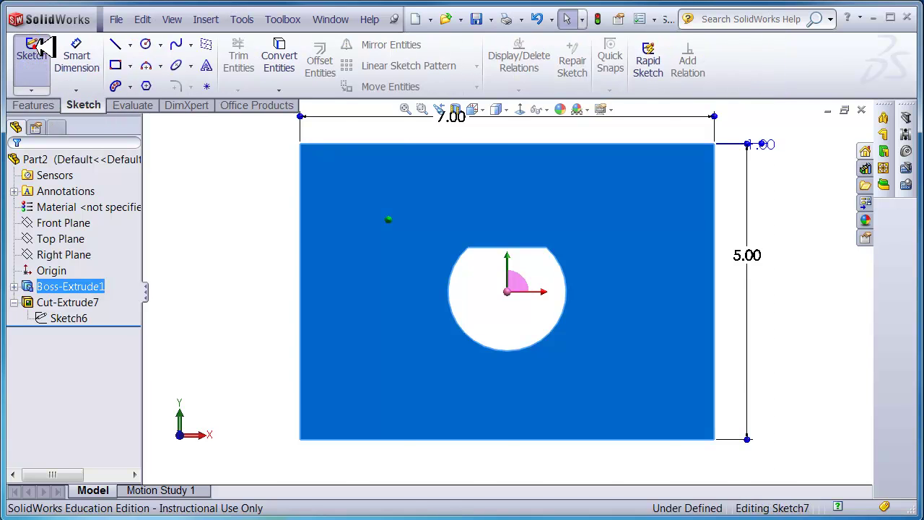
- Sketch a six-sided polygon with an inscribed circle about 1.31 in in diameter near the front face's upper-left corner
left_click(148, 86)
left_click_drag(373, 216, 420, 216)
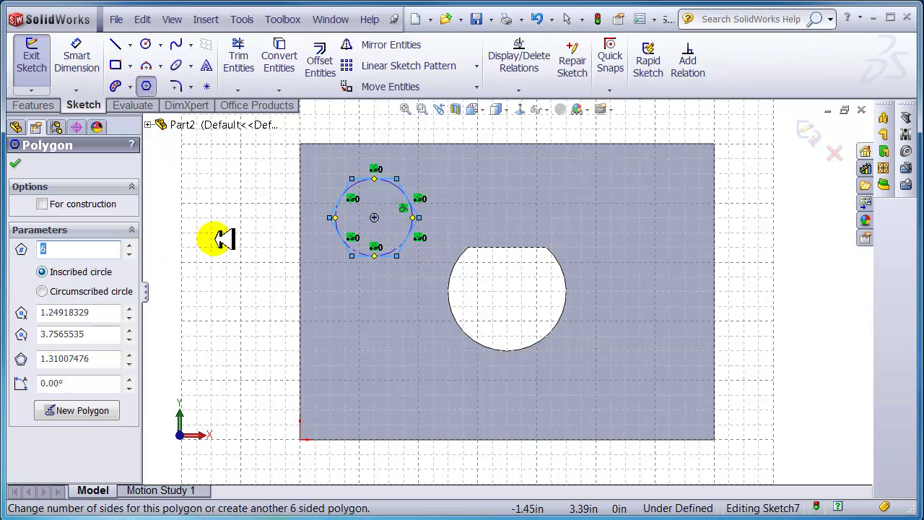
scroll(381, 200, "down", 3)
scroll(424, 261, "down", 2)
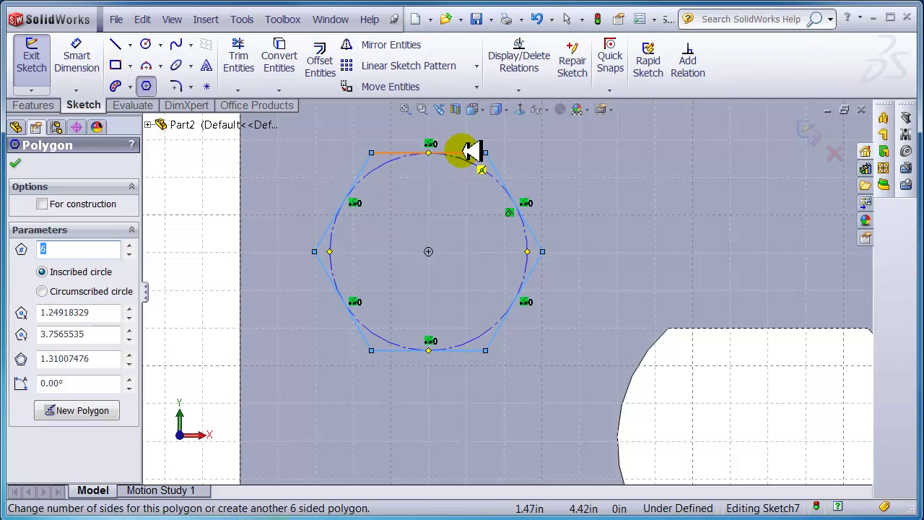
left_click(15, 163)
scroll(383, 342, "up", 3)
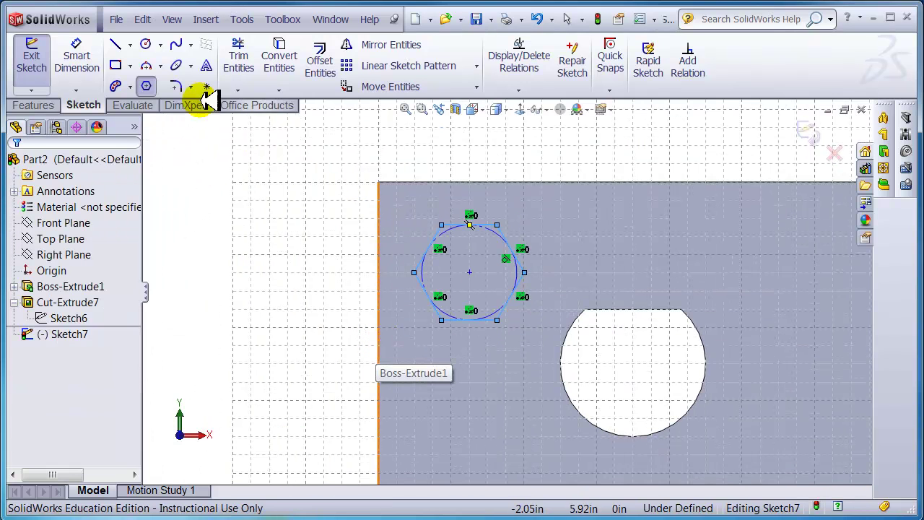
- Sketch a second six-sided polygon near the face's upper-right corner, using a circumscribed circle about 1.33 in in diameter
left_click(147, 86)
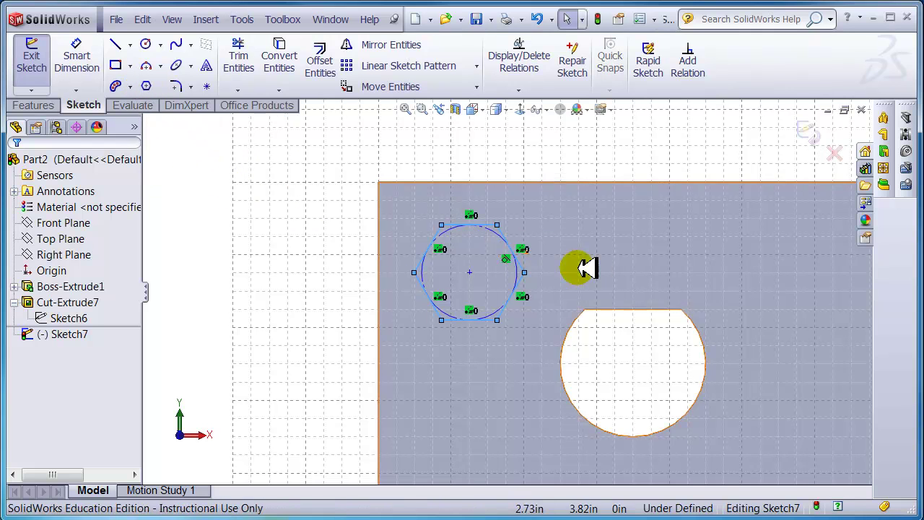
left_click(146, 86)
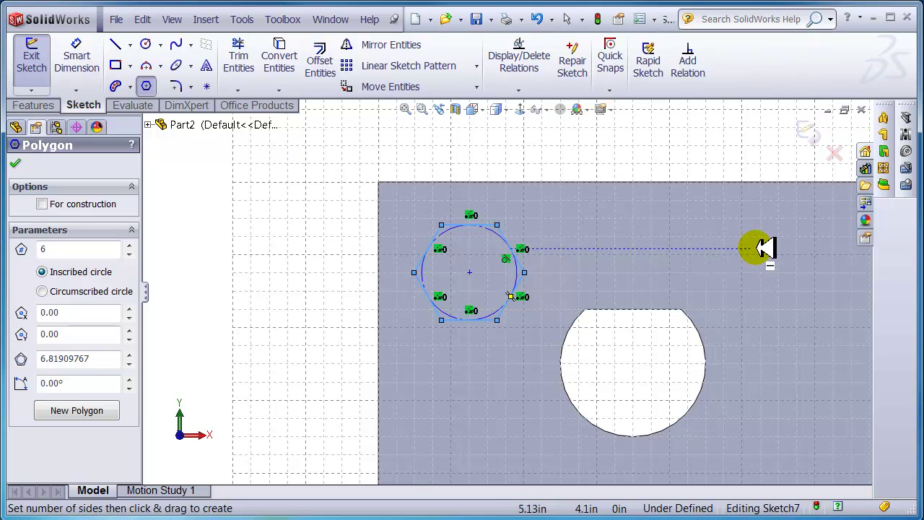
left_click_drag(774, 250, 820, 248)
left_click(43, 291)
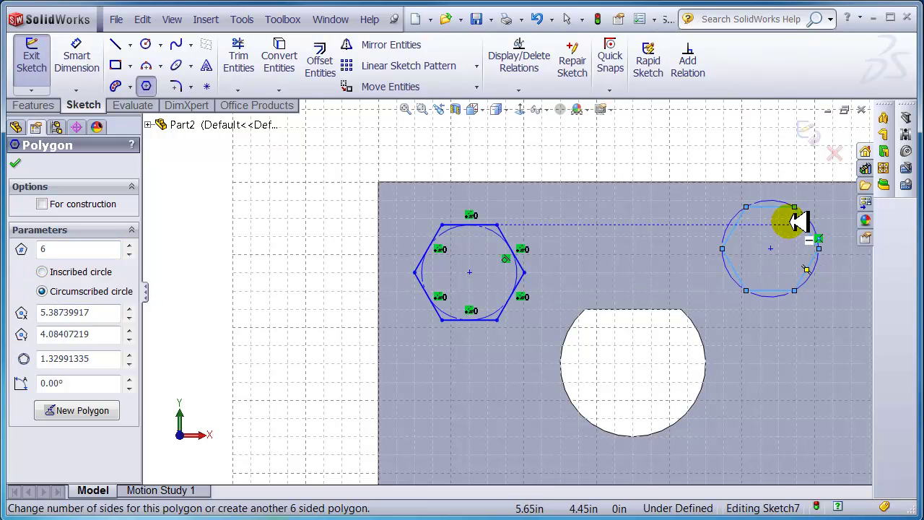
scroll(800, 221, "down", 3)
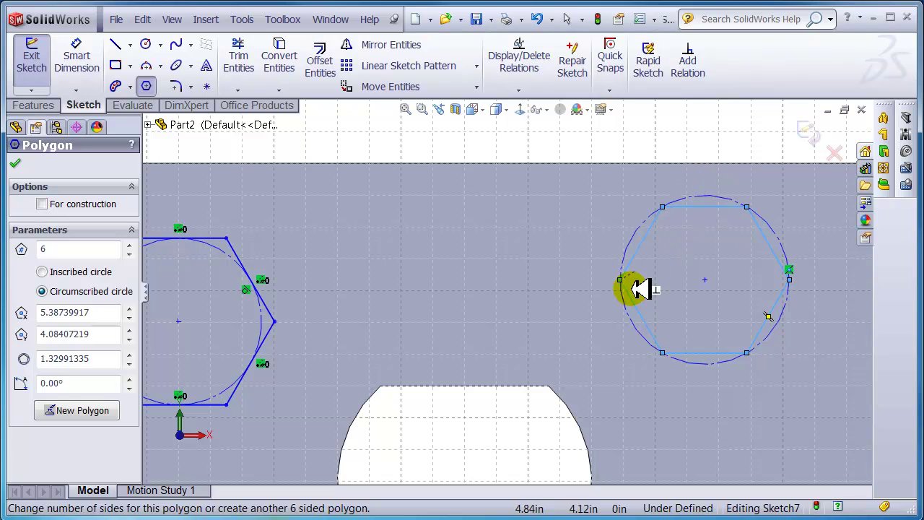
scroll(642, 300, "up", 2)
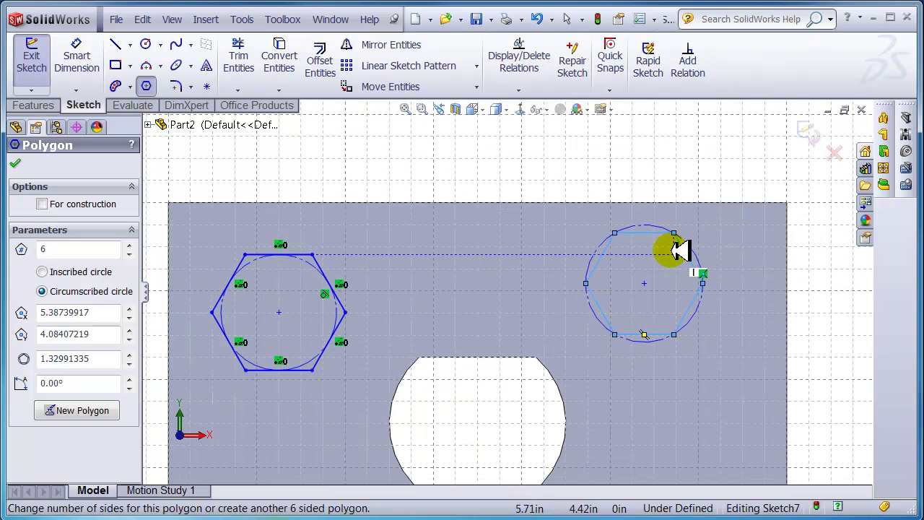
- Dimension the left hexagon's inscribed construction circle and set its diameter to 1 in
left_click(74, 52)
left_click(311, 264)
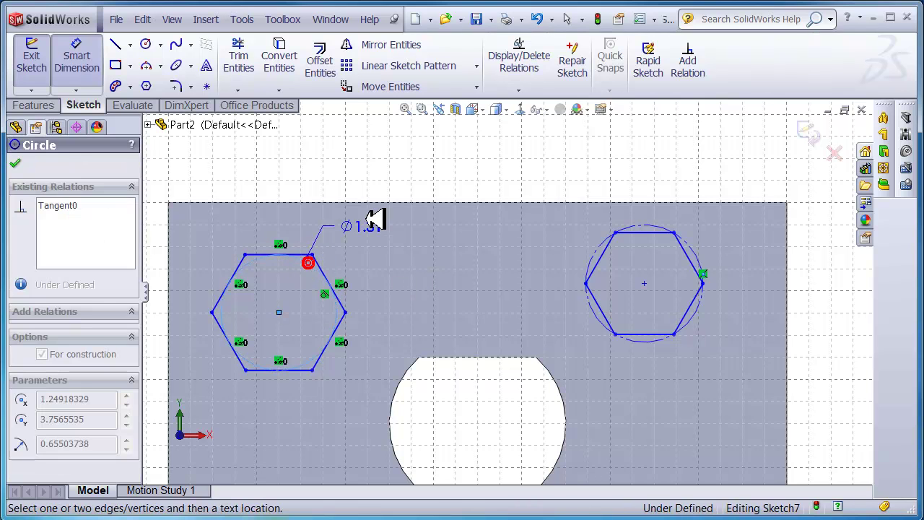
left_click(385, 175)
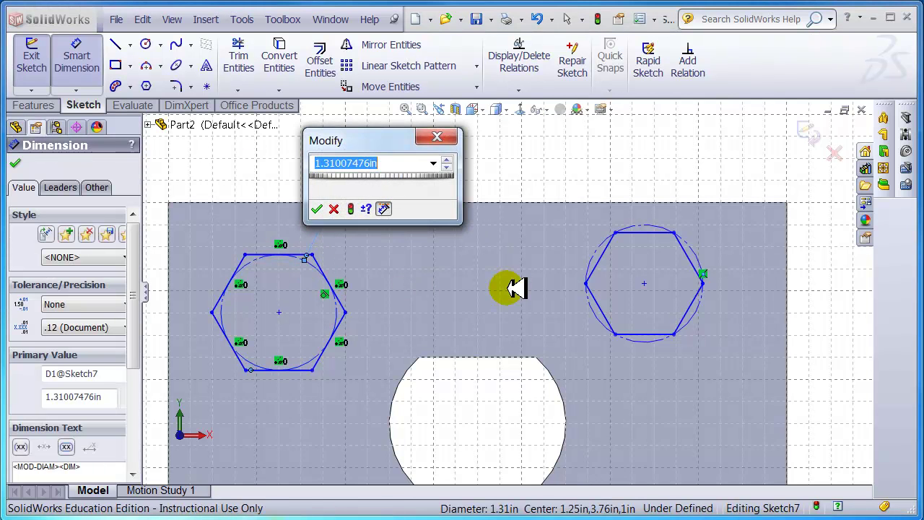
key("Return")
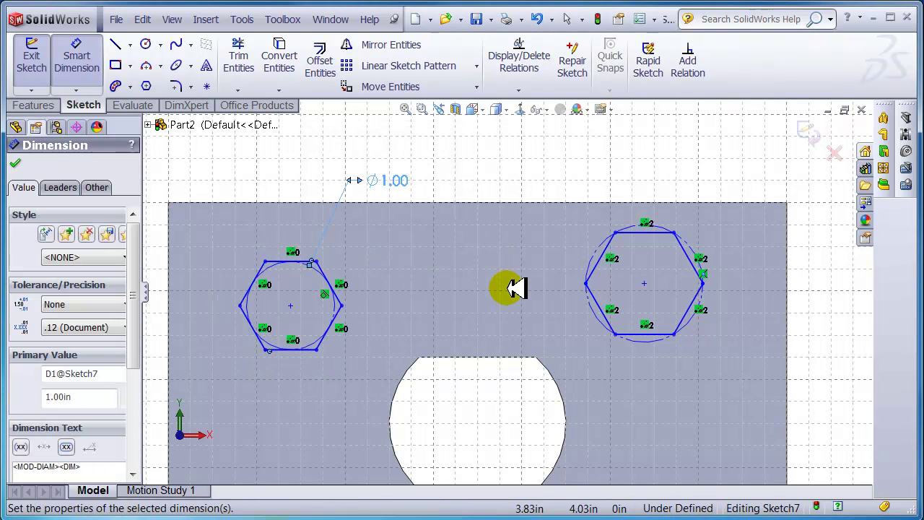
- Dimension the right hexagon's circumscribed construction circle and set its diameter to 1.5 in
left_click(704, 251)
left_click(771, 244)
type("1.5")
key("Return")
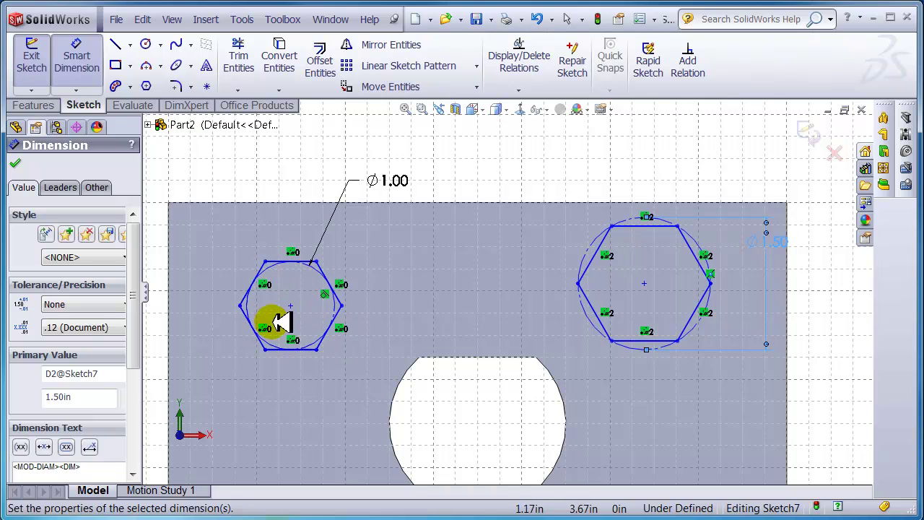
- Dimension the horizontal distance from the block's left edge to the left hexagon's center and set it to 1 in
left_click(167, 250)
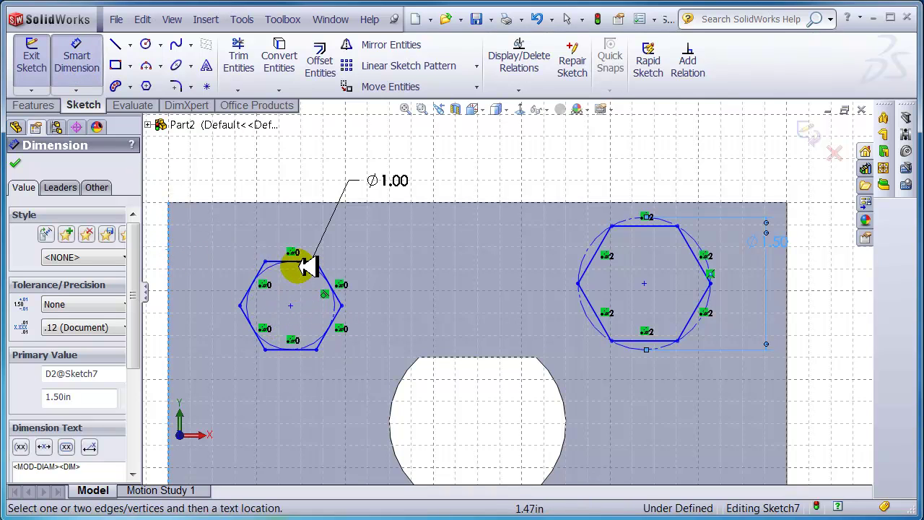
left_click(318, 269)
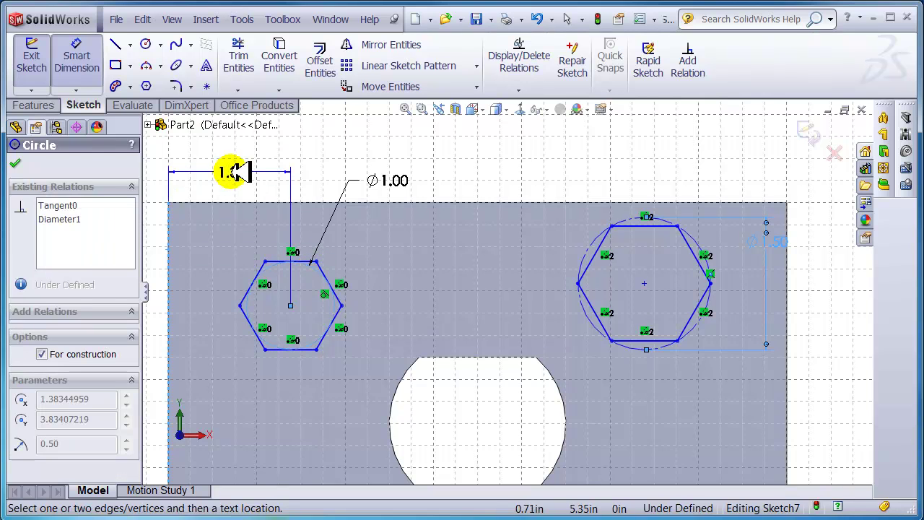
left_click(244, 177)
type("1")
key("Return")
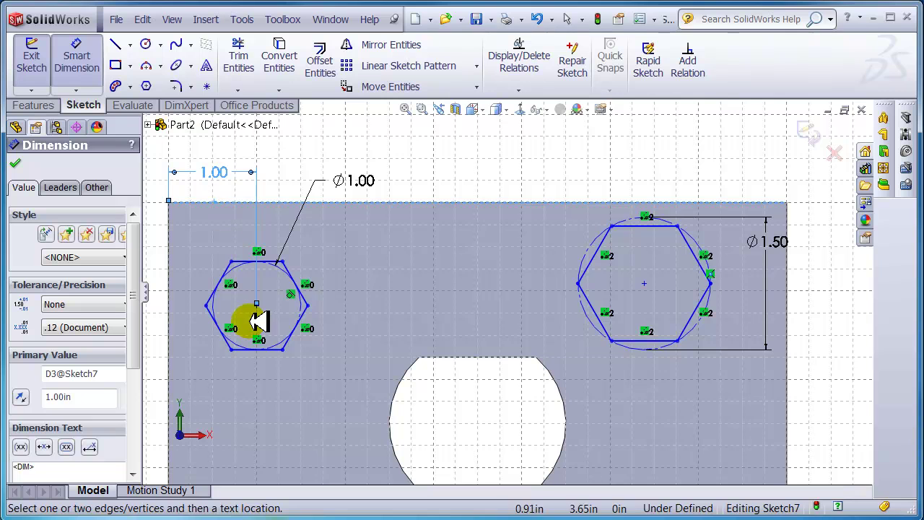
- Dimension the vertical distance from the block's top edge to the left hexagon's center and set it to 1.25 in
left_click(287, 272)
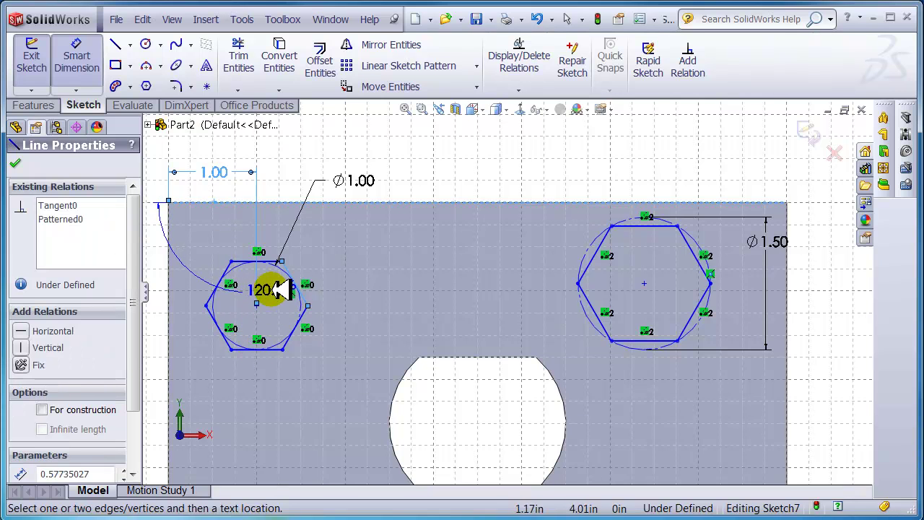
left_click(79, 57)
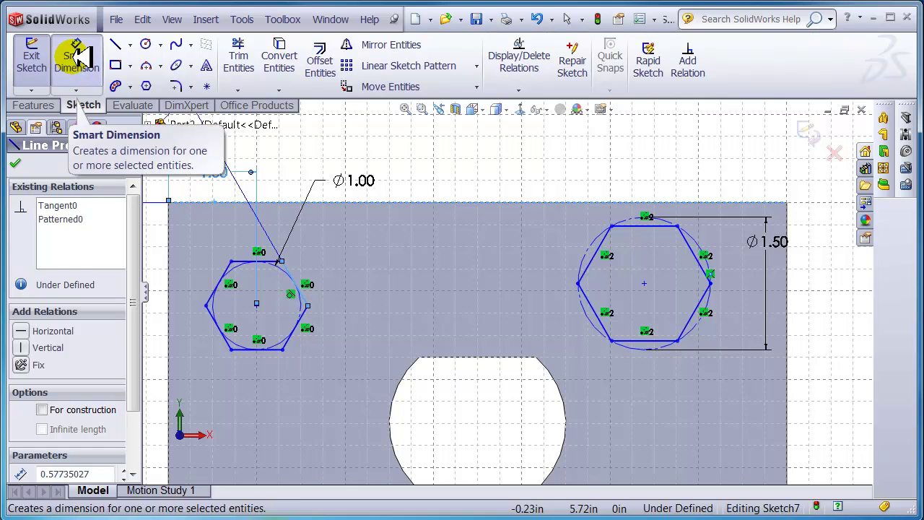
left_click(253, 226)
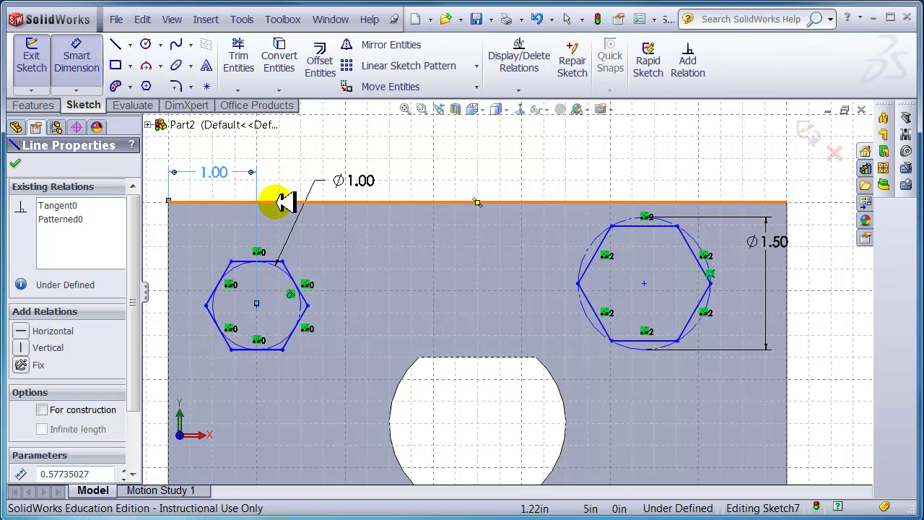
left_click(262, 306)
left_click(191, 253)
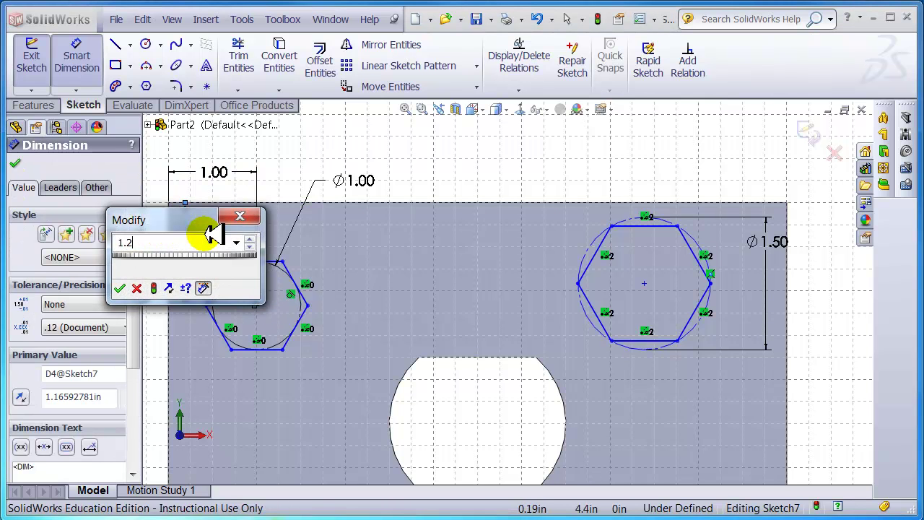
key("Return")
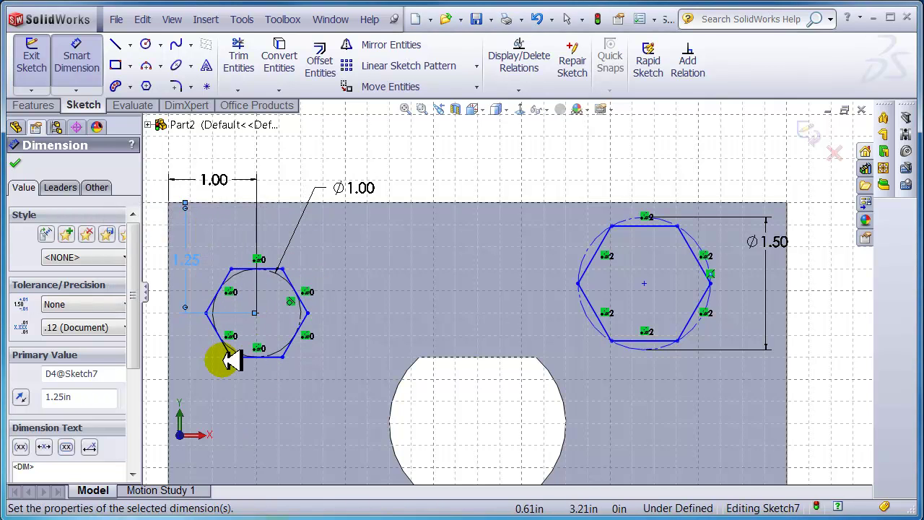
- Leave the dimension tool and rotate the left hexagon about its center by moving its right vertex up and down
key("z")
scroll(320, 300, "down", 3)
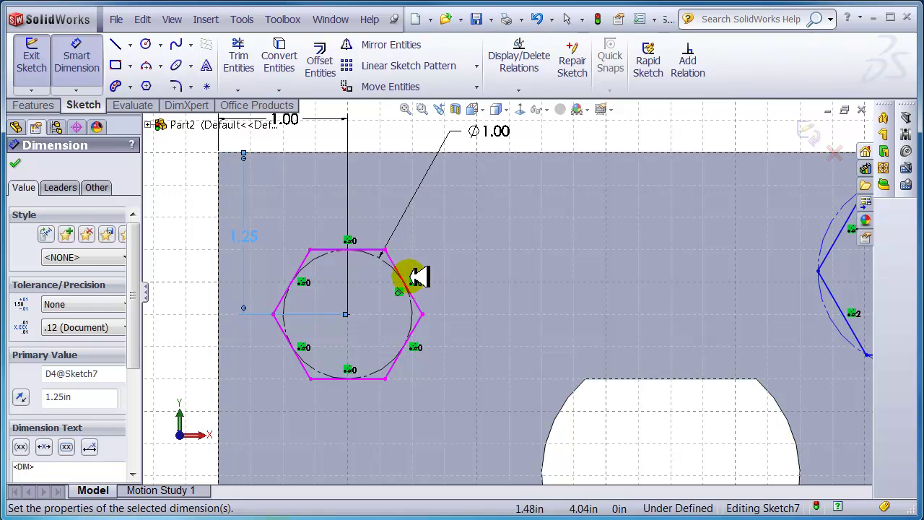
left_click(384, 248)
key("Escape")
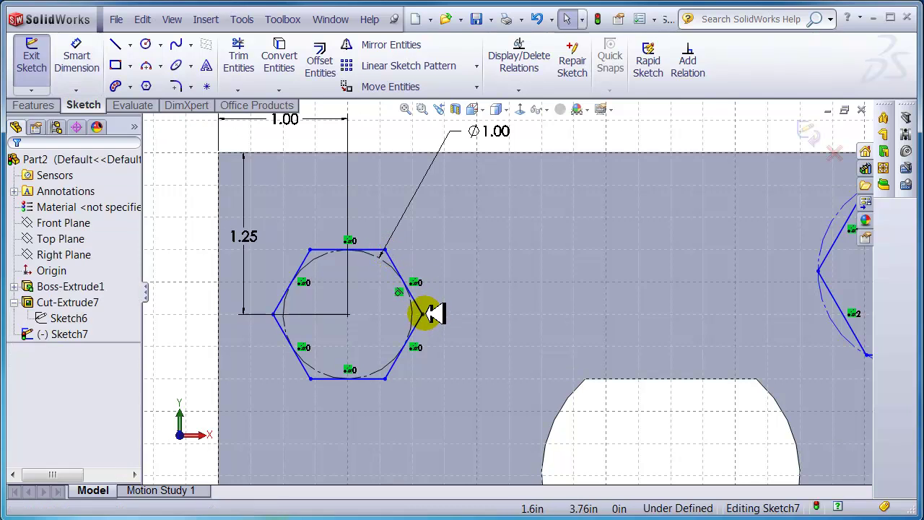
left_click_drag(423, 314, 398, 249)
left_click_drag(424, 290, 424, 323)
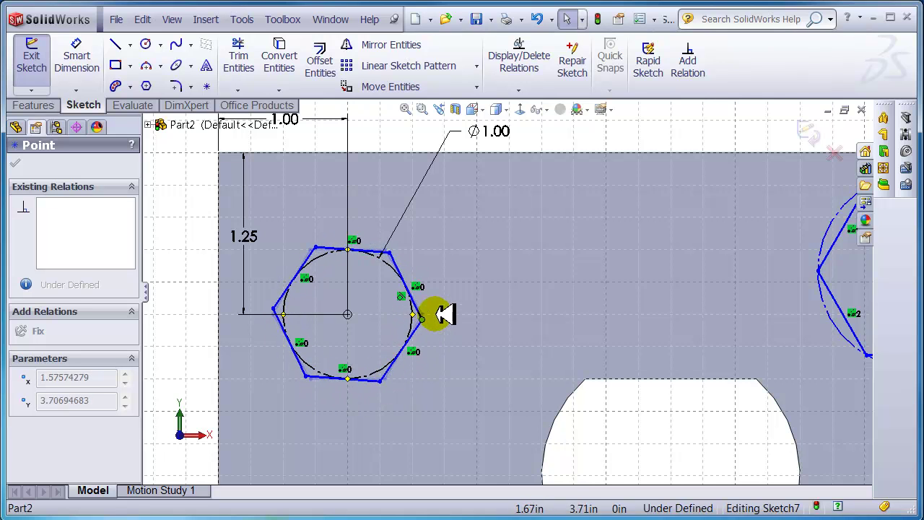
- Rotate the left hexagon by its right vertex until its upper and lower edges are level, then release the selection
left_click_drag(418, 361, 432, 313)
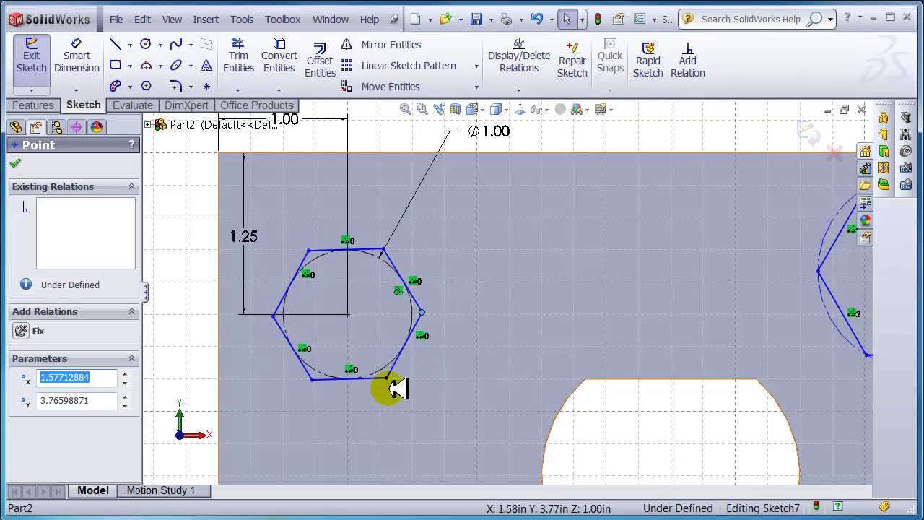
left_click_drag(422, 328, 469, 314)
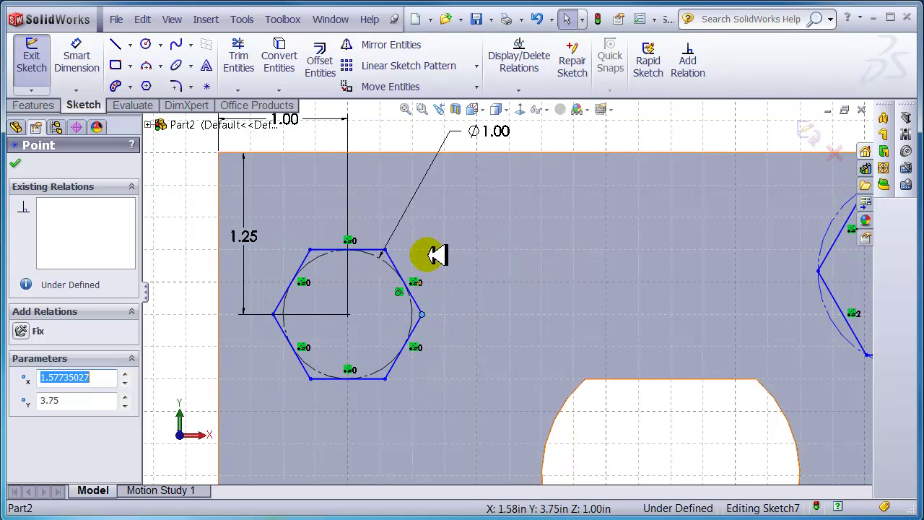
key("Escape")
- Add a Horizontal relation to the left hexagon's upper edge
left_click(527, 91)
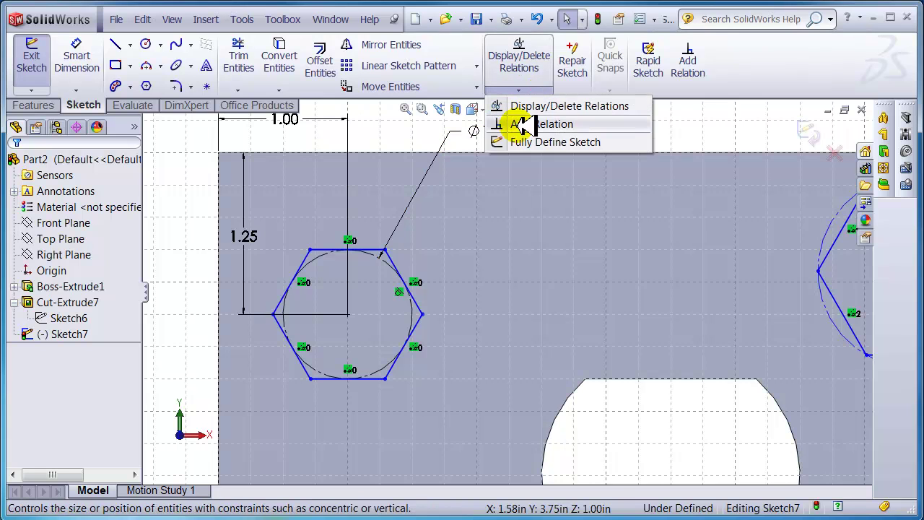
left_click(525, 123)
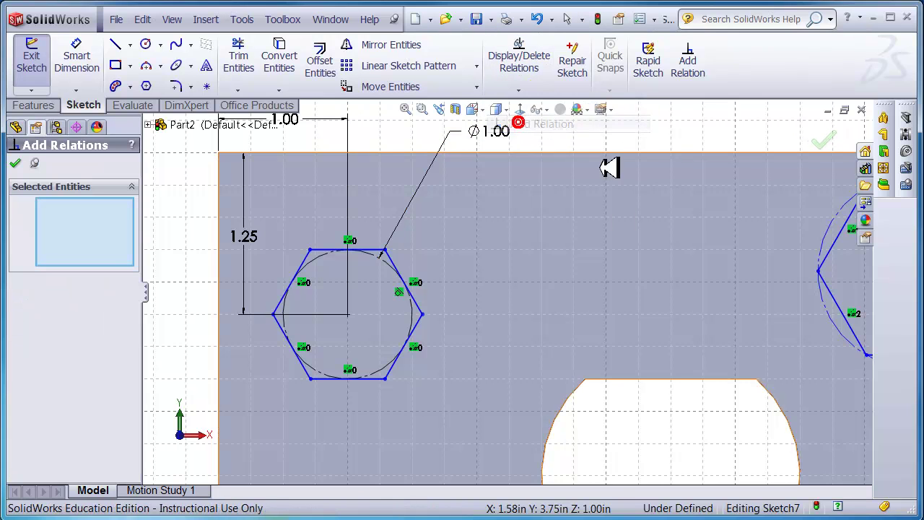
left_click(330, 249)
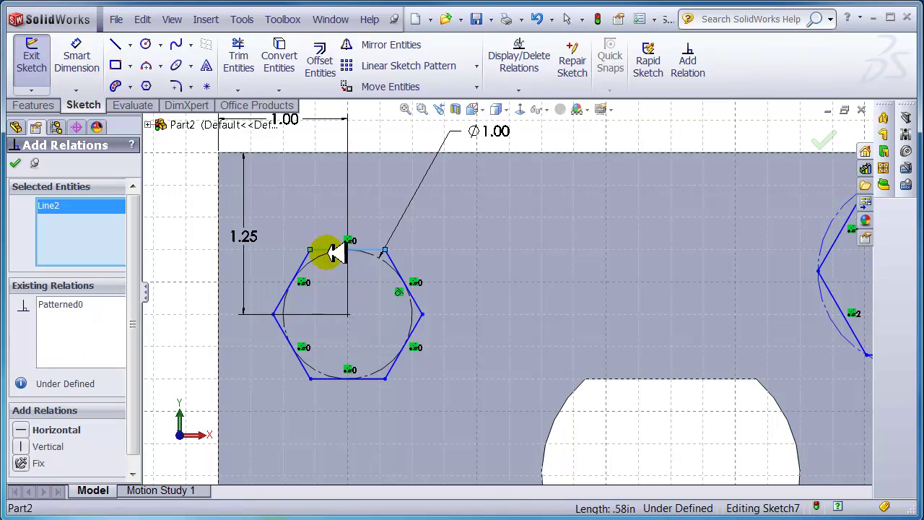
left_click(29, 430)
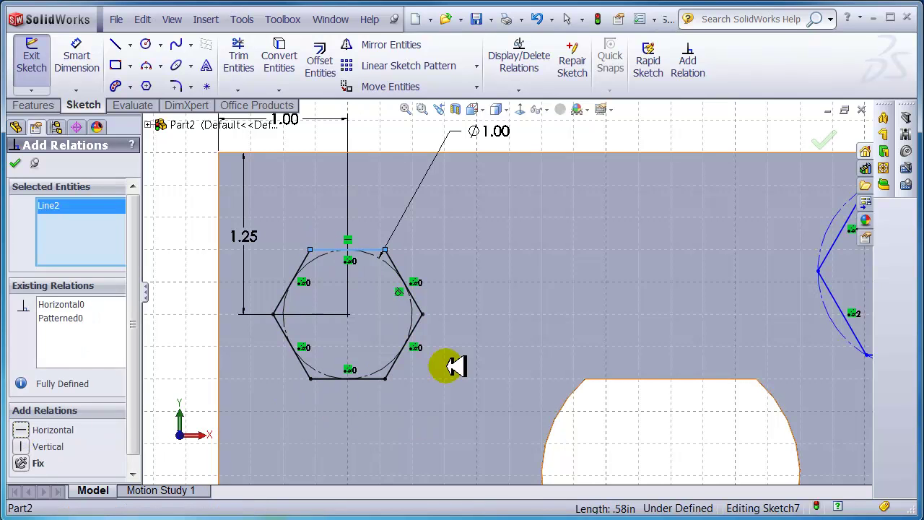
left_click(20, 164)
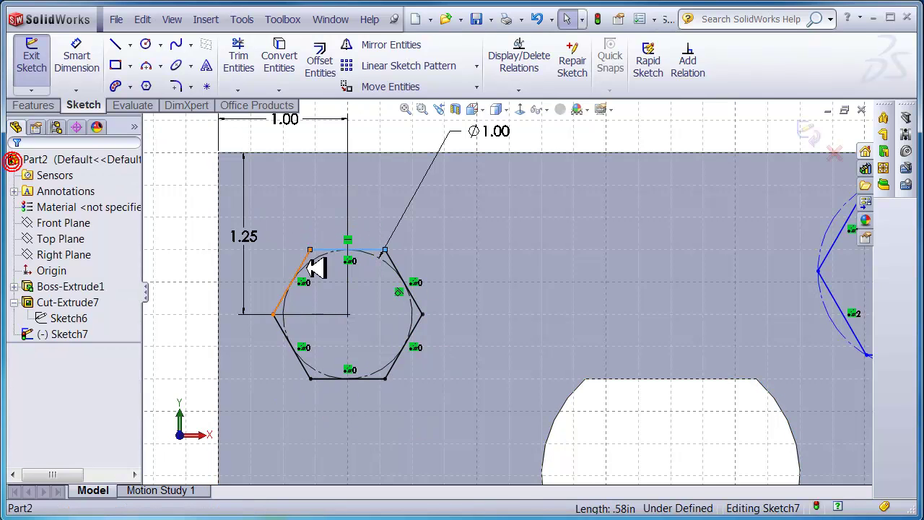
- Shift and slightly tilt the unlocated right hexagon on the face, and select its upper edge
key("z")
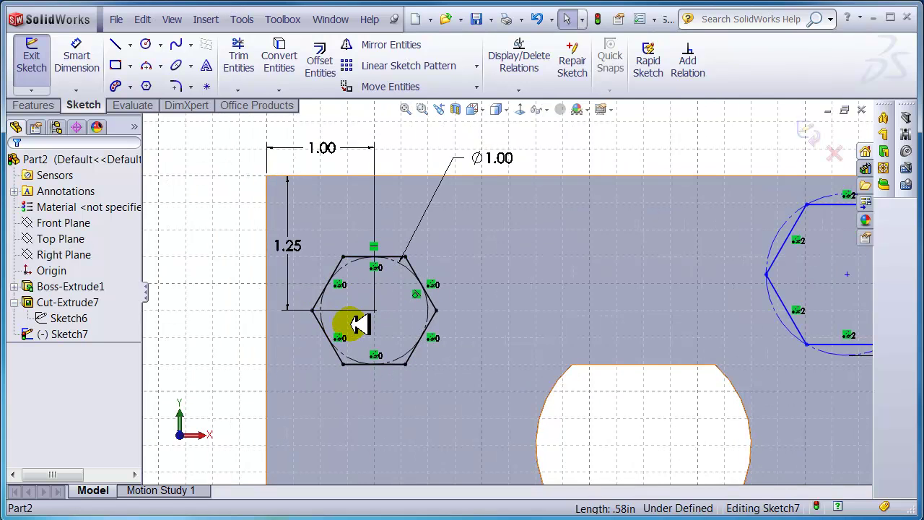
key("z")
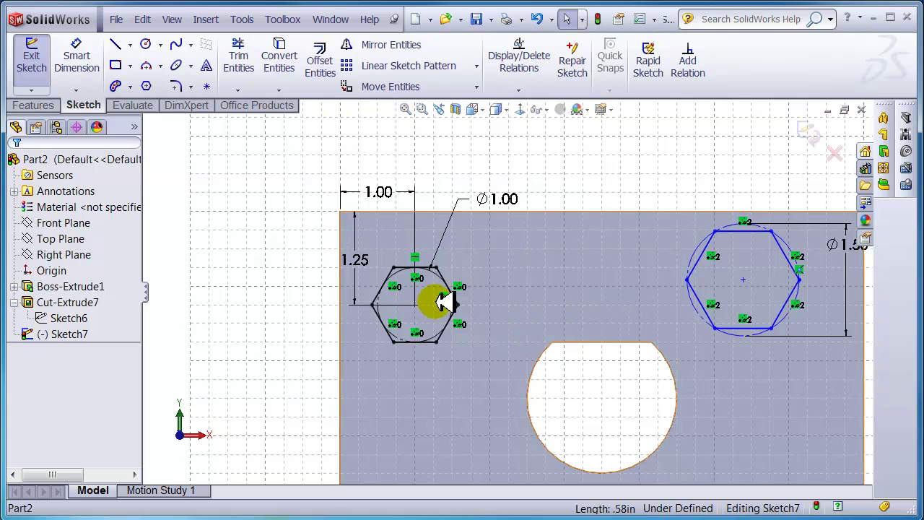
left_click_drag(347, 224, 469, 361)
key("Escape")
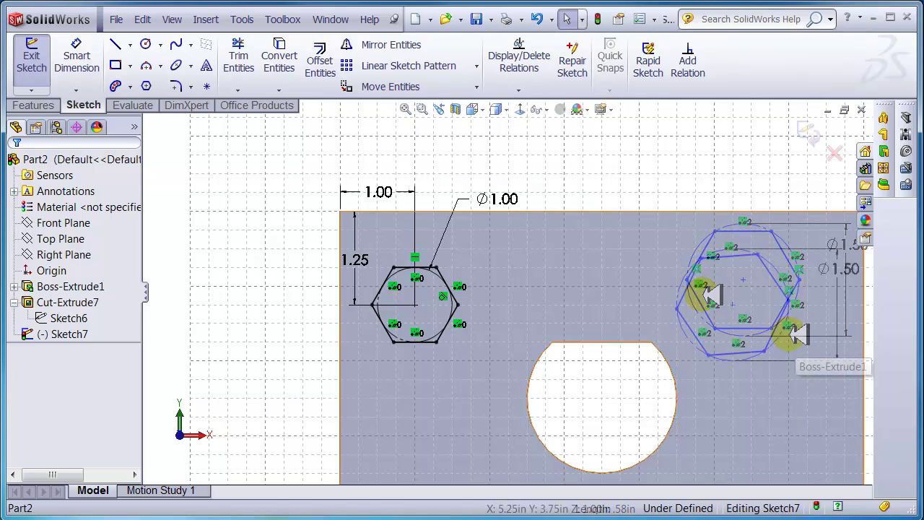
mouse_move(794, 332)
left_mouse_down()
mouse_move(782, 330)
mouse_move(790, 322)
mouse_move(763, 270)
mouse_move(748, 264)
left_mouse_up()
left_click(740, 256)
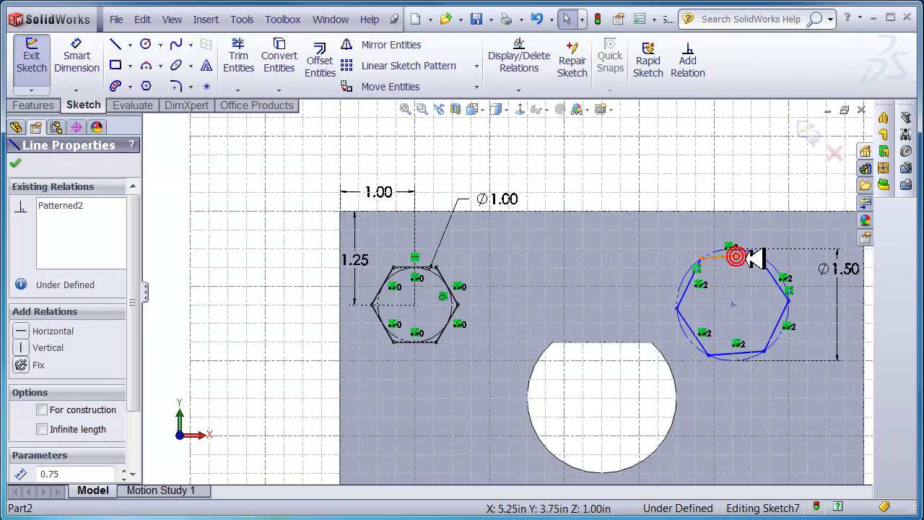
mouse_move(395, 341)
left_mouse_down()
mouse_move(392, 270)
mouse_move(436, 312)
mouse_move(409, 345)
mouse_move(380, 287)
mouse_move(426, 287)
left_mouse_up()
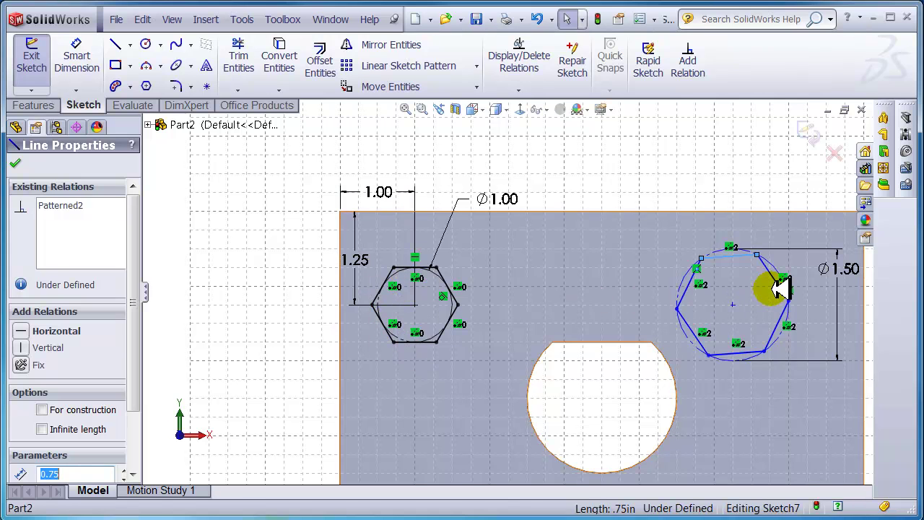
- Delete the right hexagon's diameter dimension and freely enlarge and reposition the hexagon nearer the block's right edge
left_click(841, 269)
key("Delete")
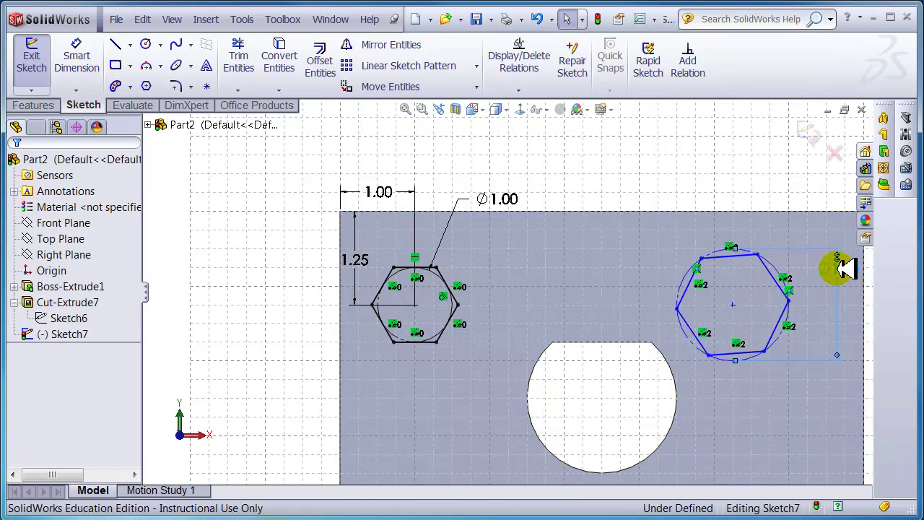
mouse_move(771, 269)
left_mouse_down()
mouse_move(804, 227)
mouse_move(795, 268)
mouse_move(805, 351)
mouse_move(796, 288)
mouse_move(815, 315)
mouse_move(757, 326)
mouse_move(758, 313)
mouse_move(688, 267)
mouse_move(766, 305)
mouse_move(719, 252)
mouse_move(759, 243)
mouse_move(752, 247)
left_mouse_up()
- Move the left hexagon's vertical location dimension outside the block's left edge and deselect it
left_click_drag(351, 258, 313, 256)
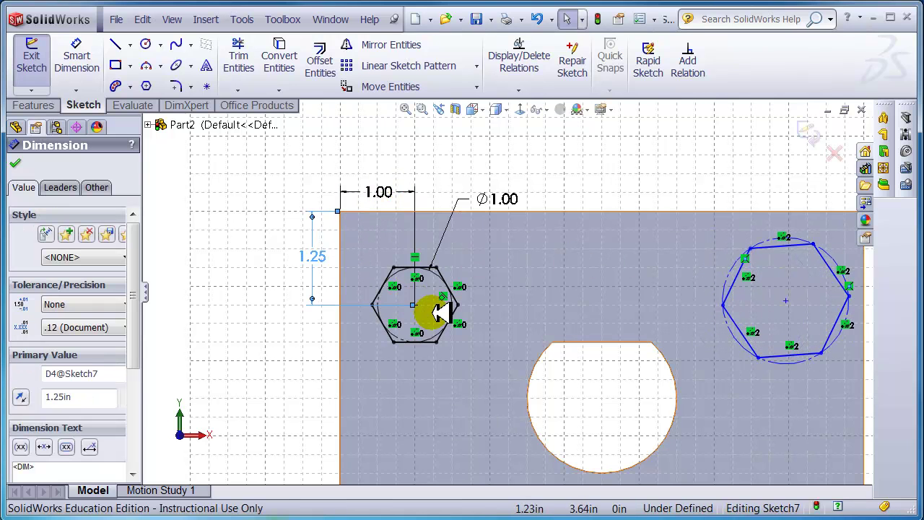
key("Escape")
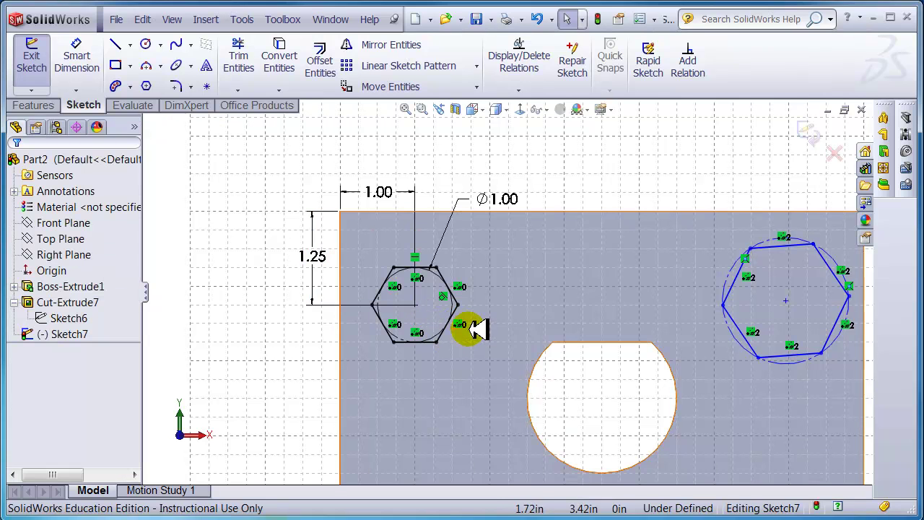